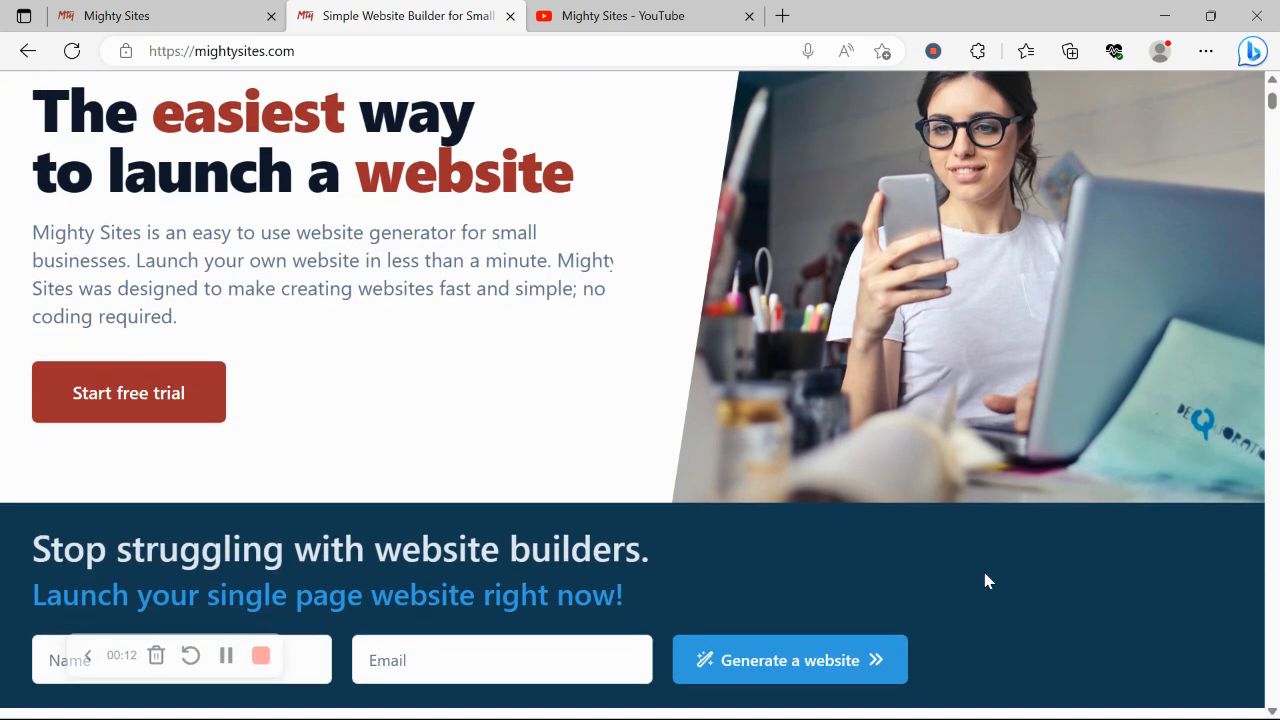
- Scroll down the Instant templates page and briefly select its heading
scroll(985, 580, "down", 3)
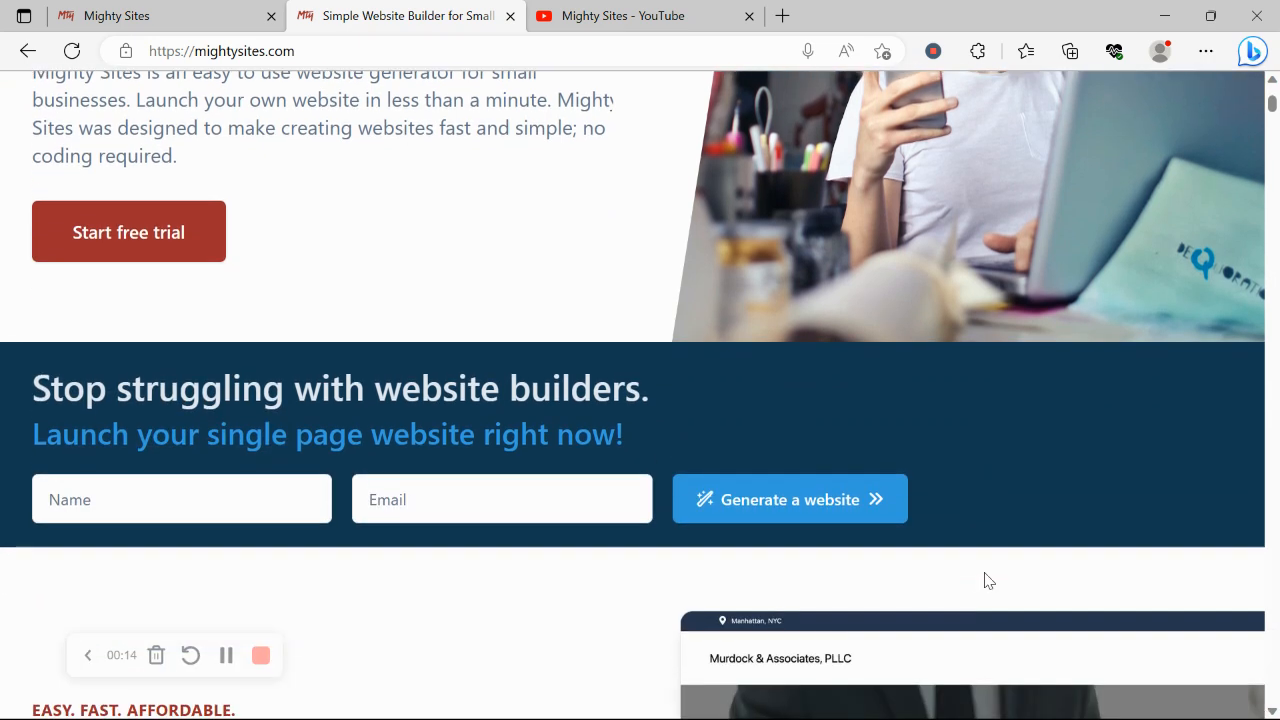
scroll(985, 580, "down", 3)
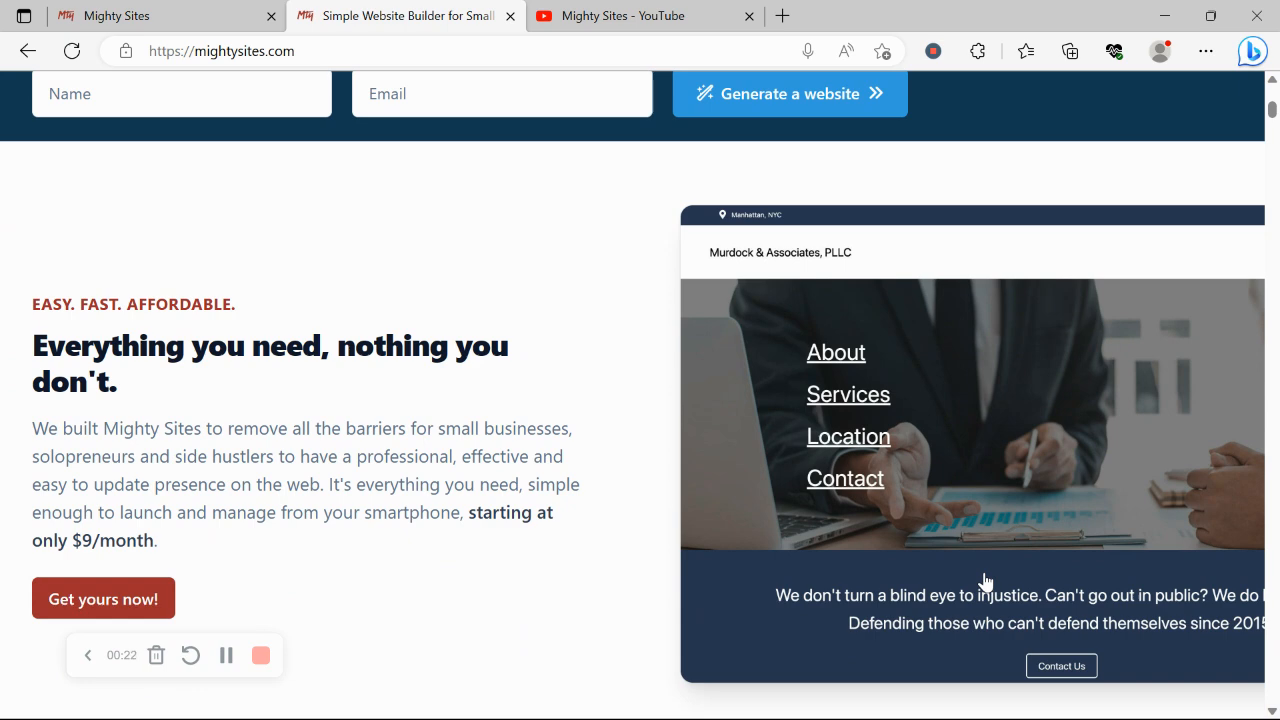
scroll(985, 580, "down", 2)
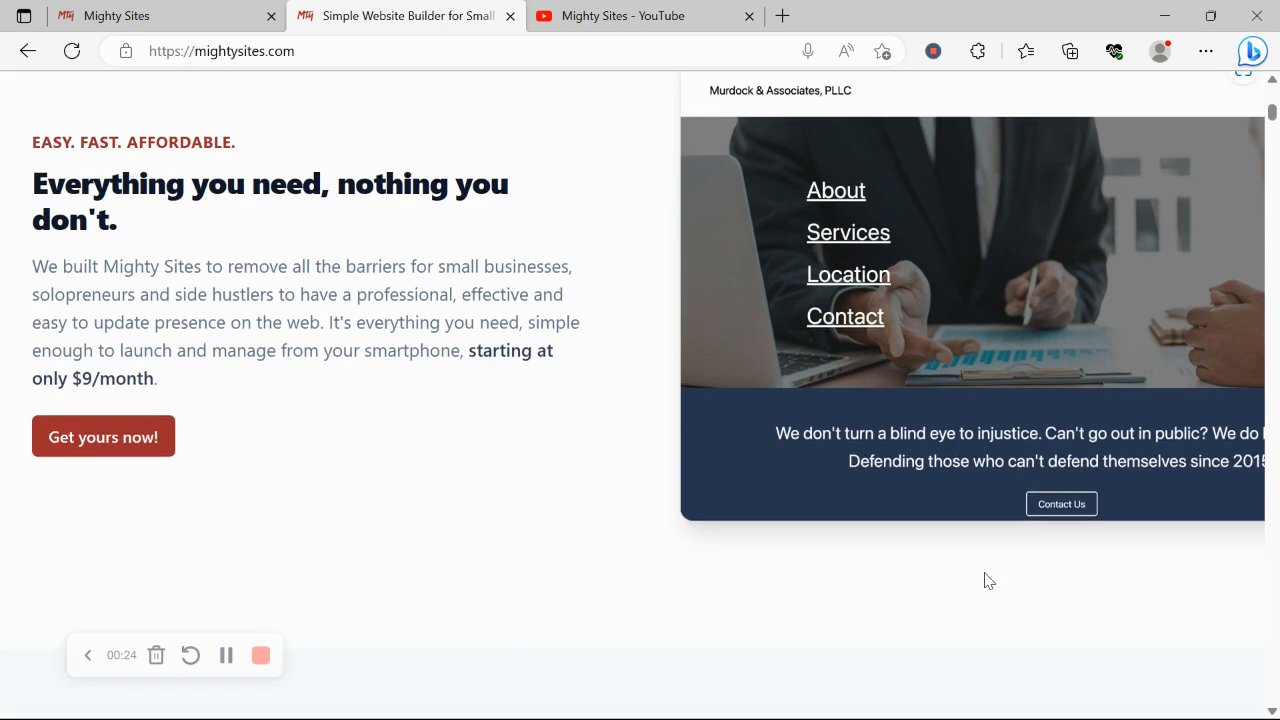
scroll(985, 580, "down", 1)
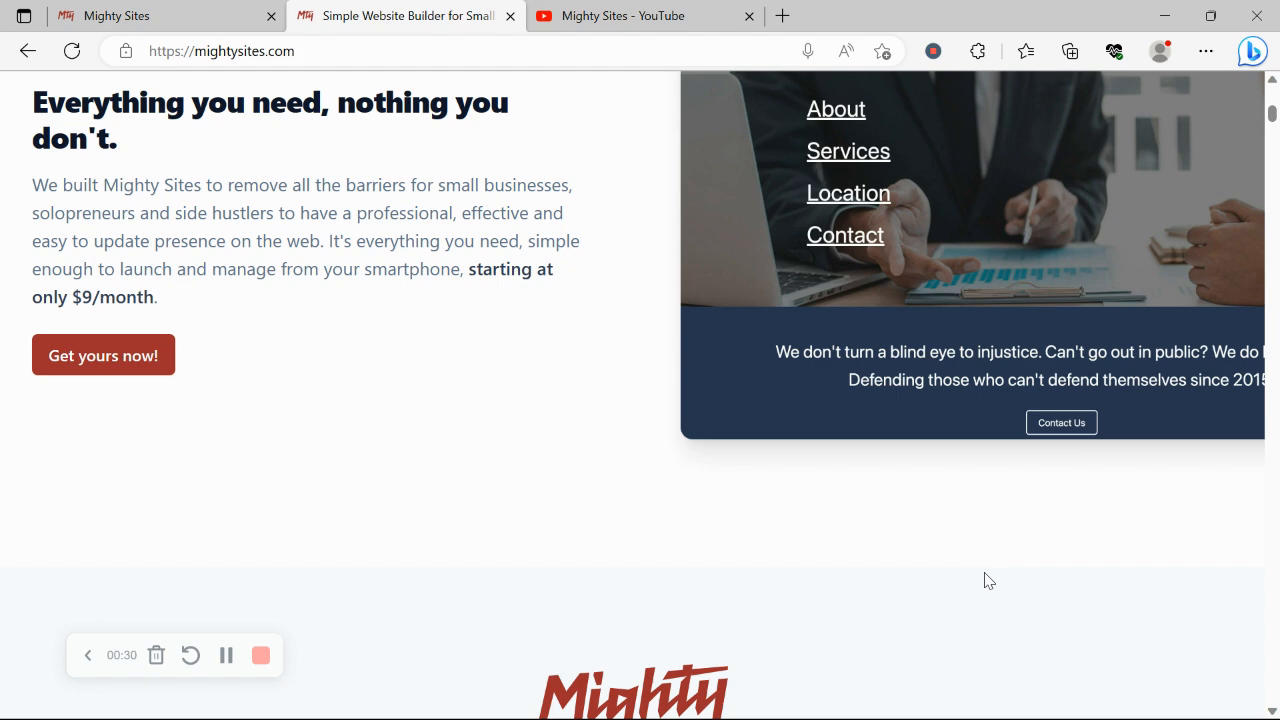
scroll(985, 580, "down", 4)
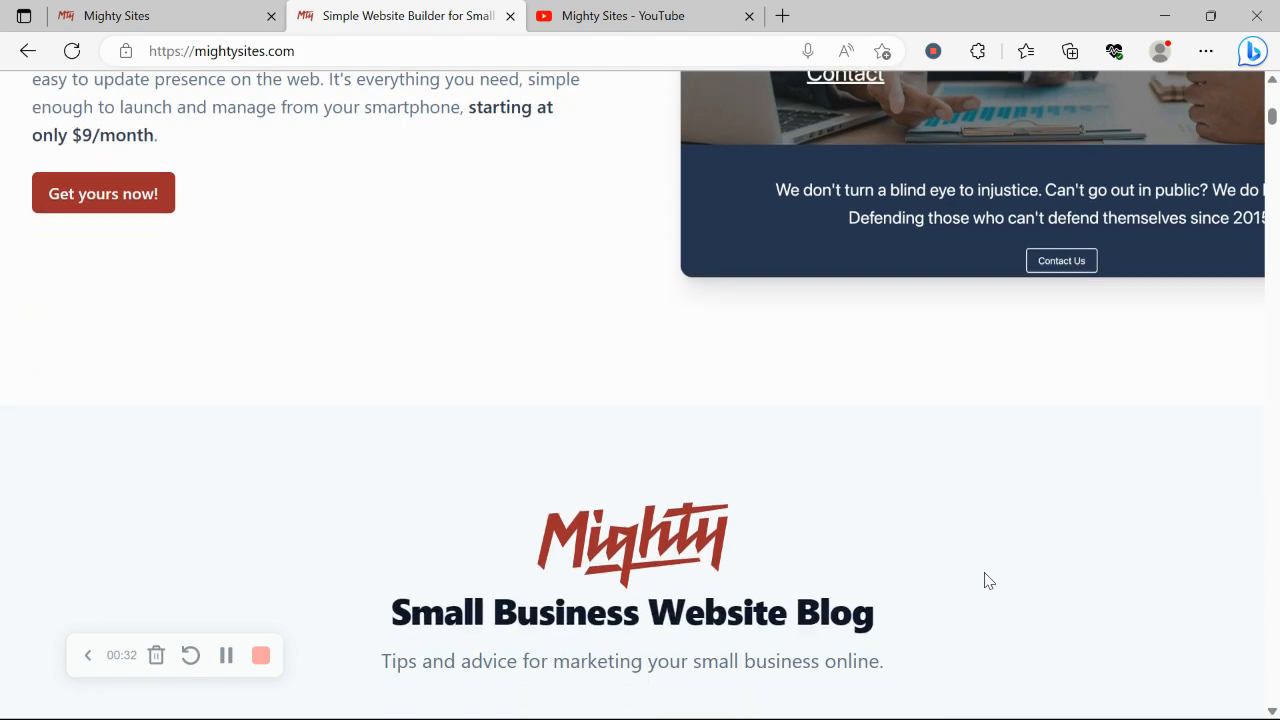
scroll(985, 578, "down", 4)
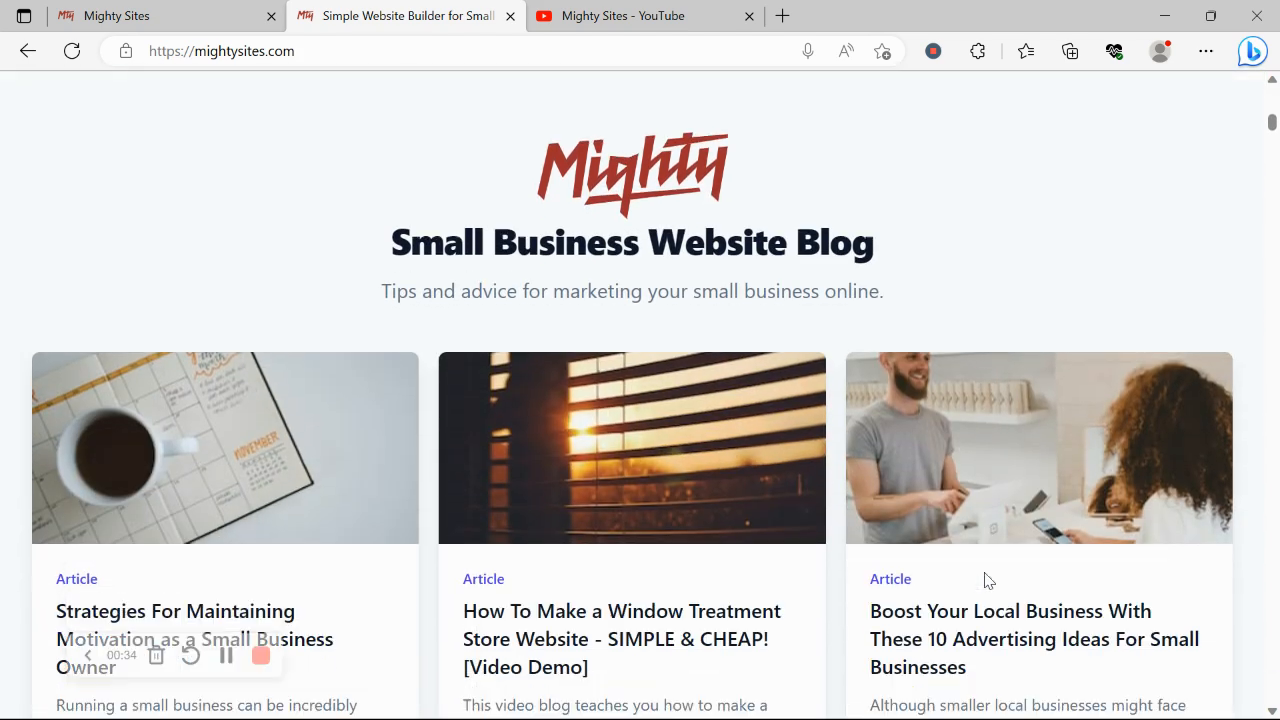
scroll(985, 580, "down", 3)
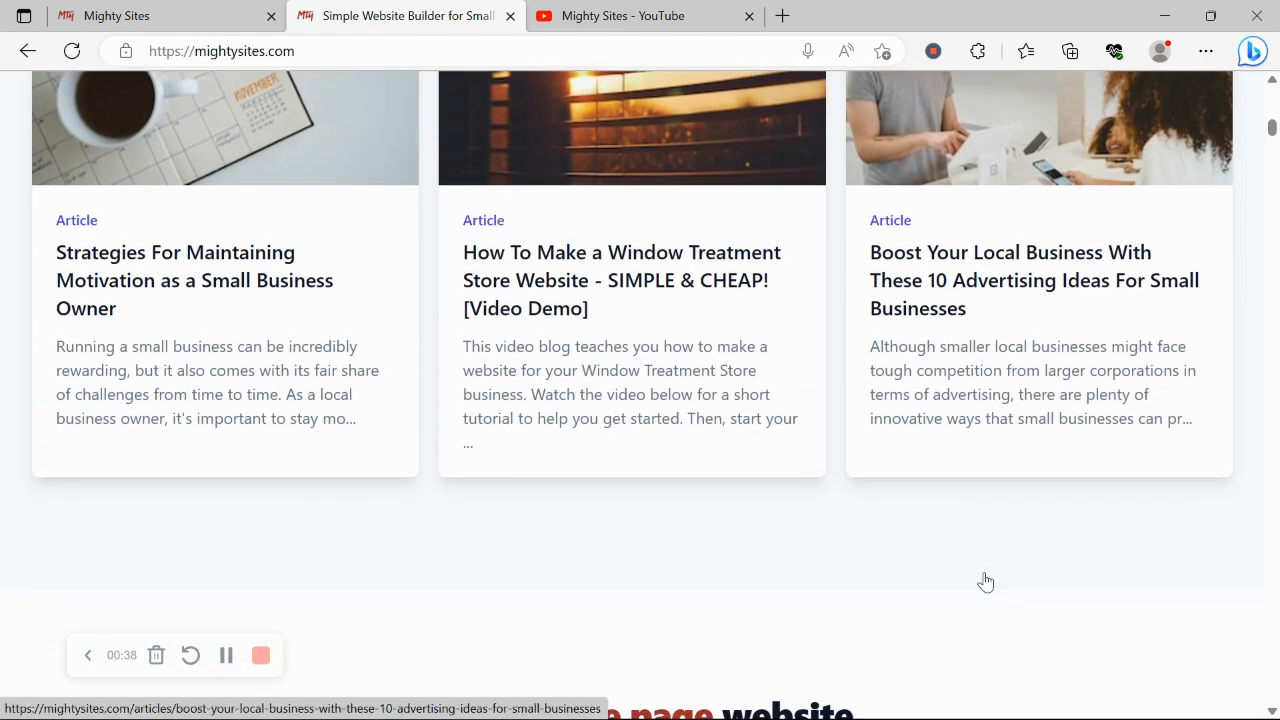
scroll(985, 582, "down", 7)
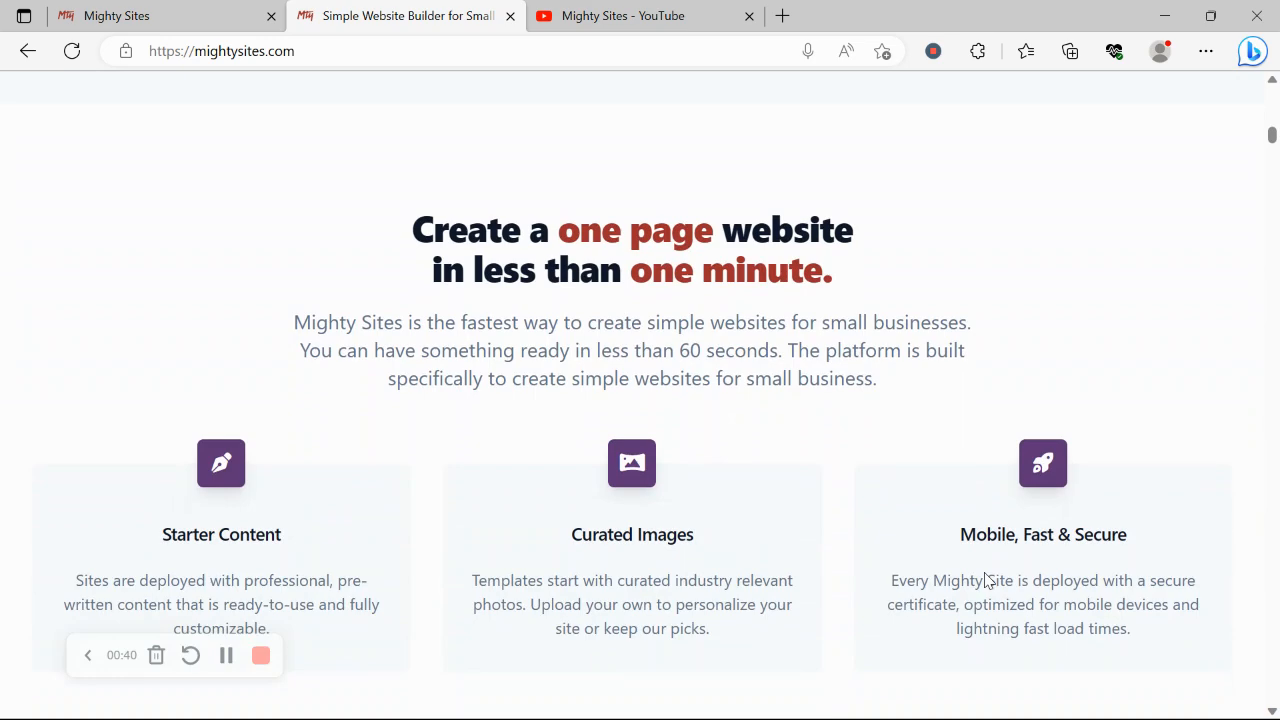
scroll(985, 580, "down", 1)
triple_click(810, 592)
left_click(208, 497)
- Go to the 'Let's build another site!' page and scroll its category grid down and back up
left_click(143, 10)
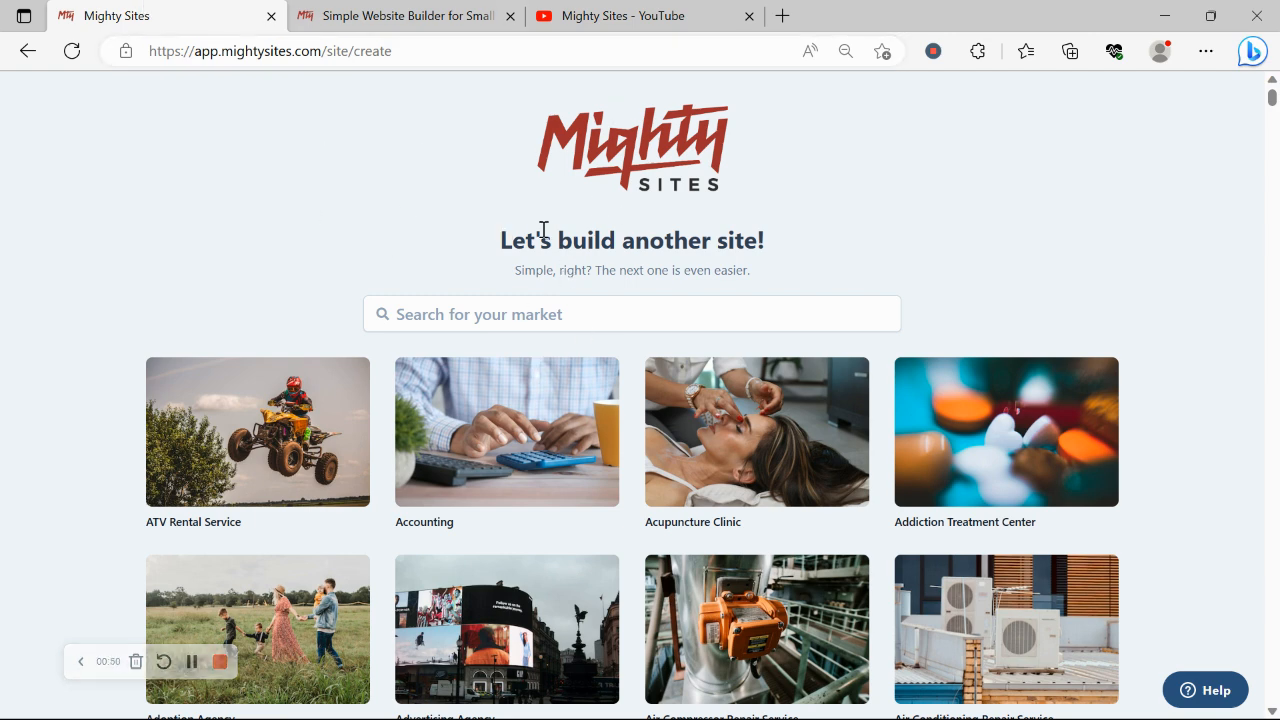
scroll(309, 211, "down", 4)
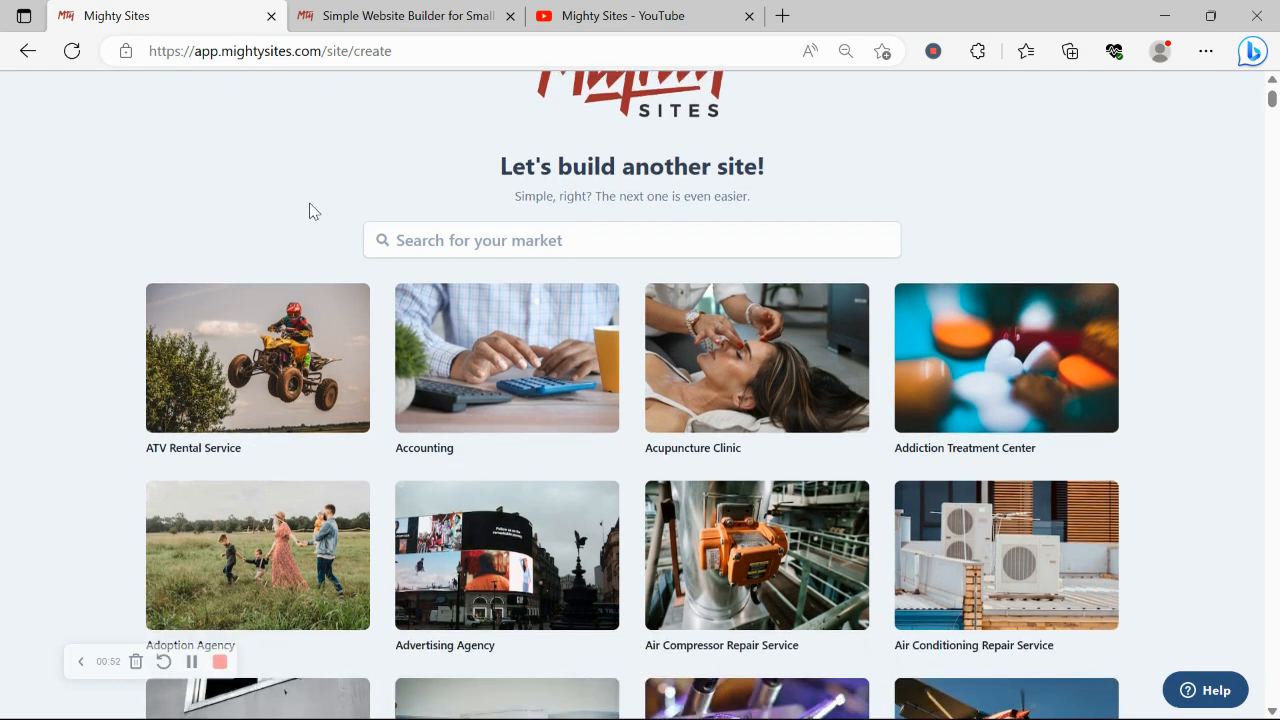
scroll(310, 210, "down", 5)
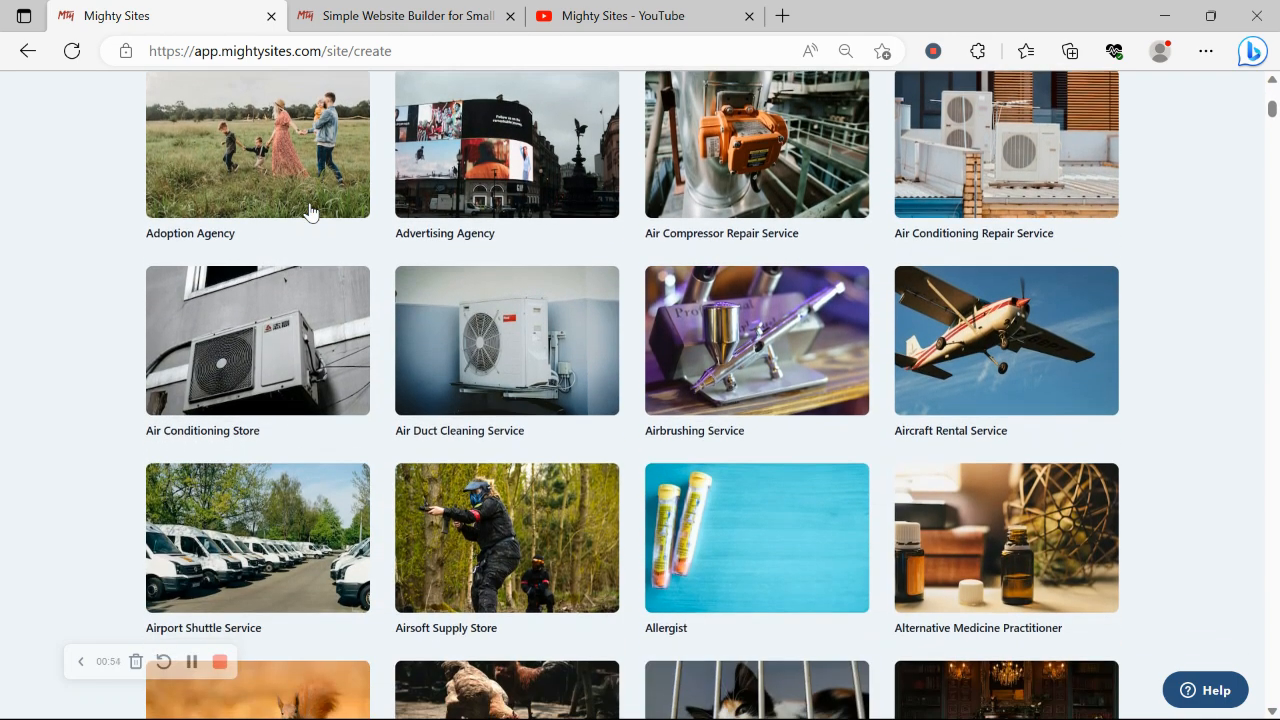
scroll(310, 211, "down", 3)
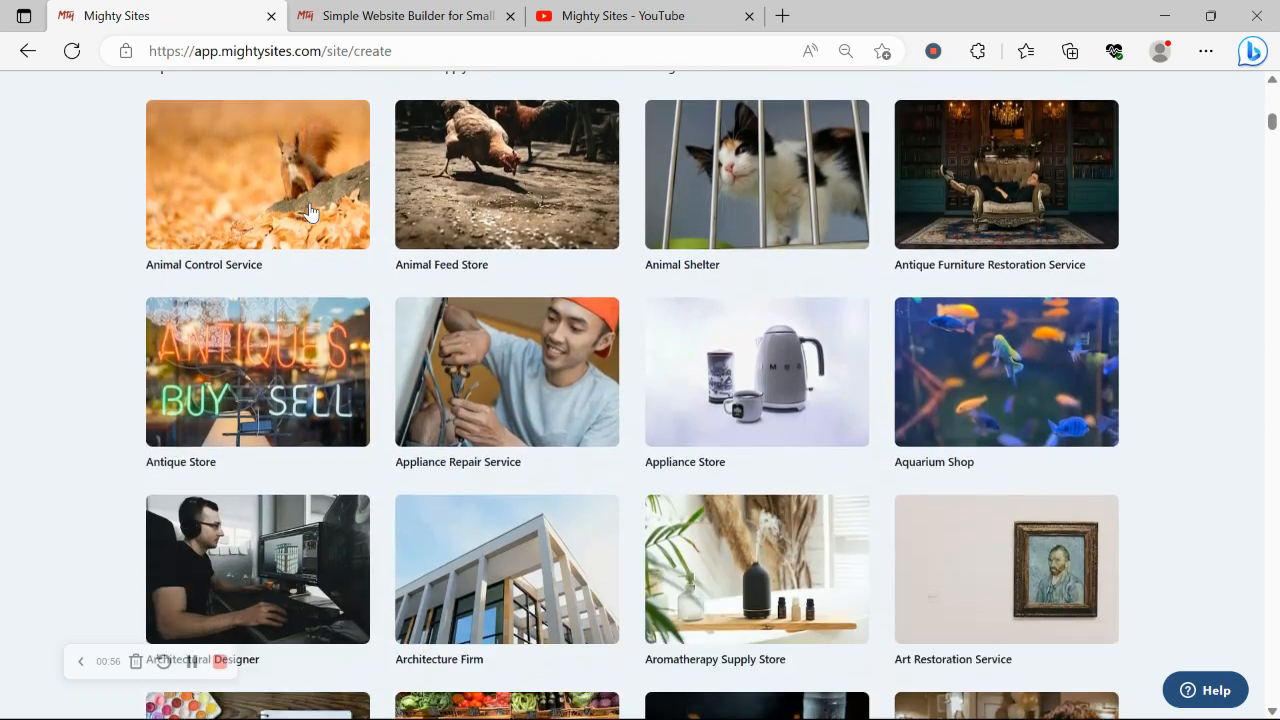
scroll(310, 212, "up", 7)
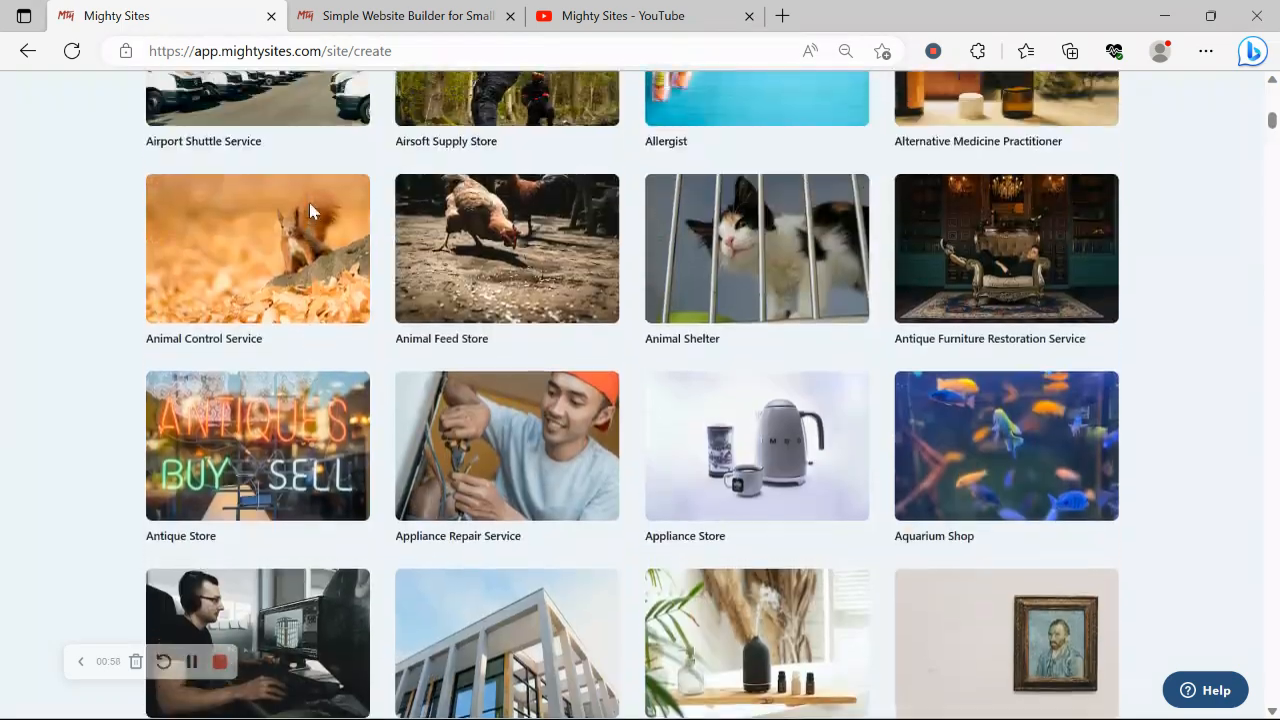
scroll(310, 212, "up", 5)
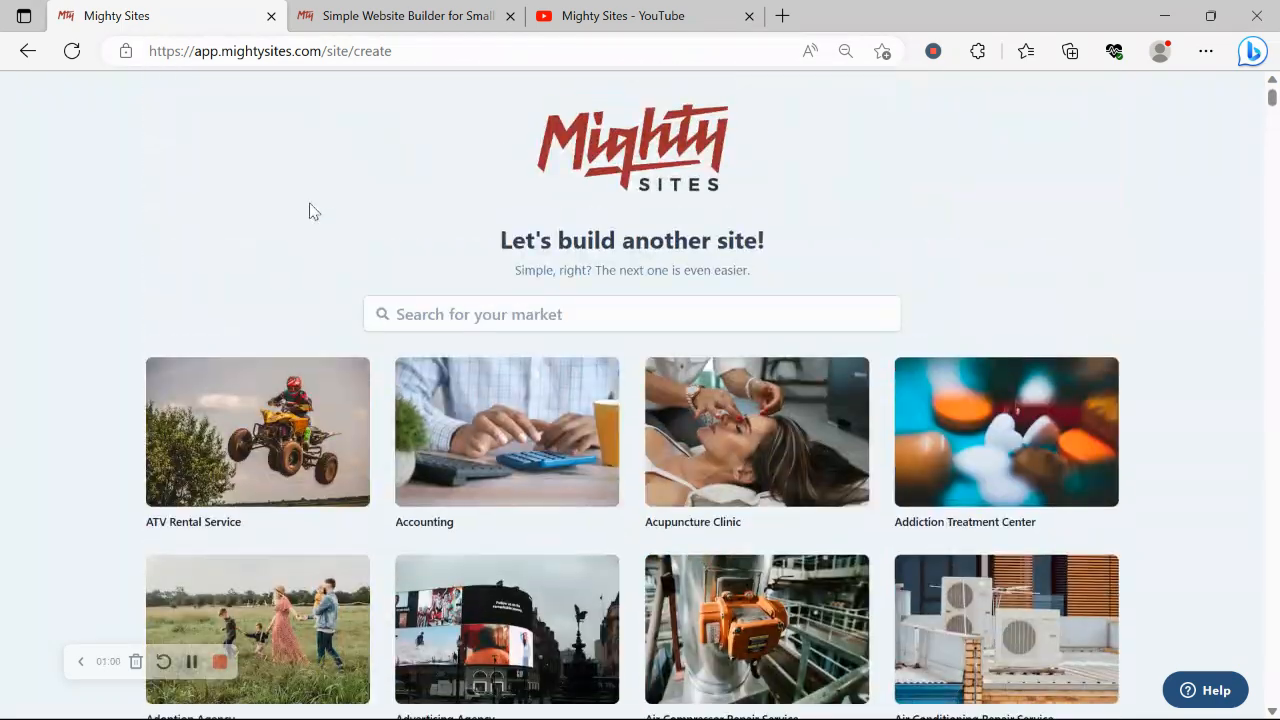
- Search the templates for 'wine' and choose the Wine Bar template
left_click(452, 306)
type("wine v")
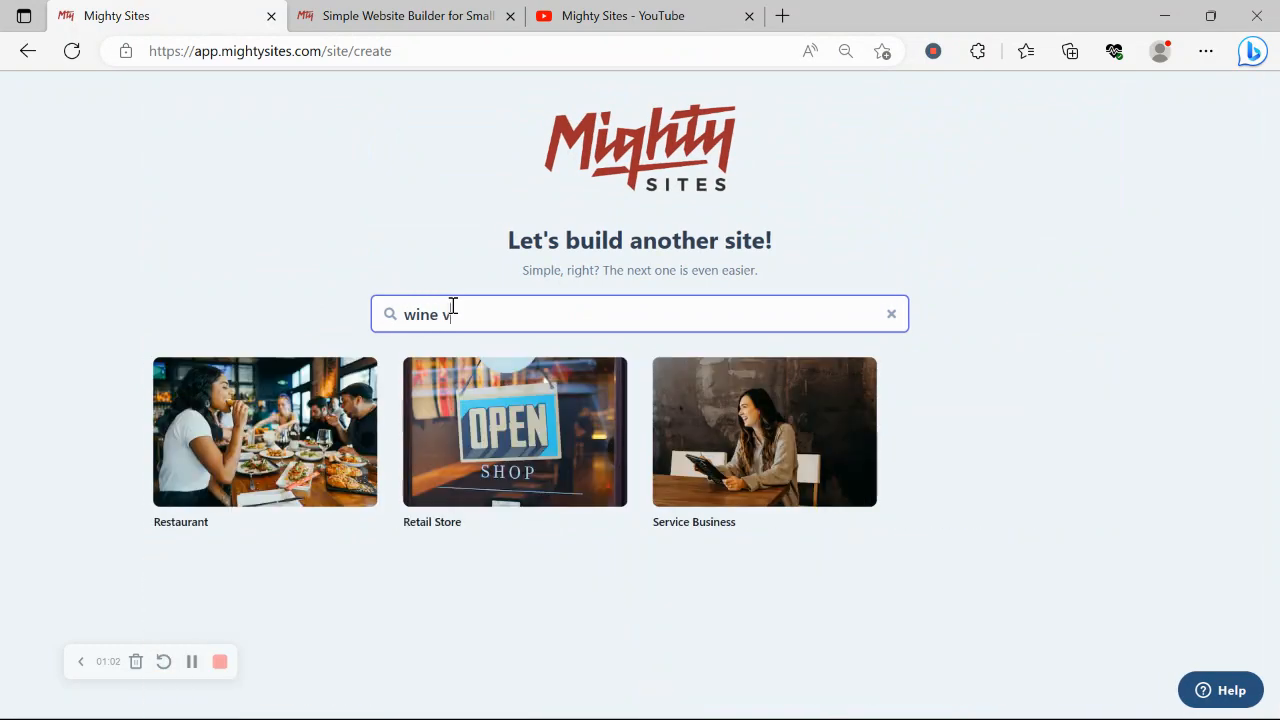
left_click(224, 408)
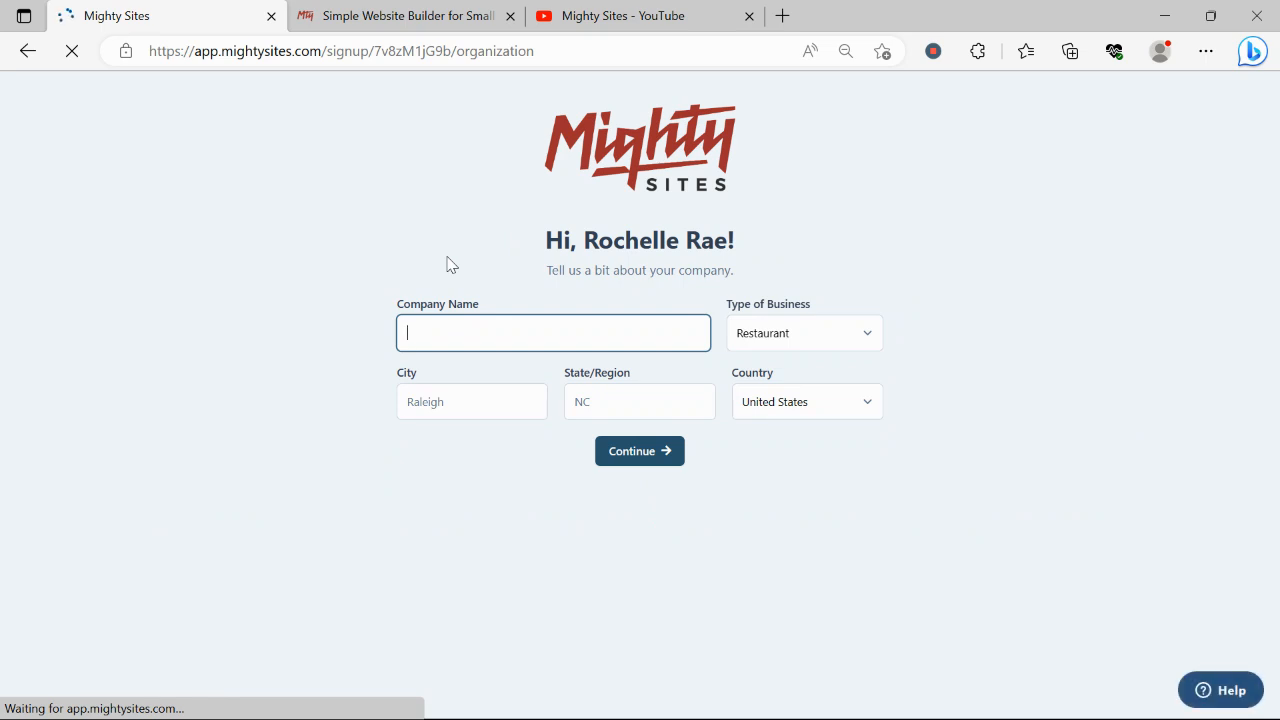
- Enter 'Rochelle's Wine Bar' as the company name
key("Caps_Lock")
type("R")
key("Caps_Lock")
type("oche")
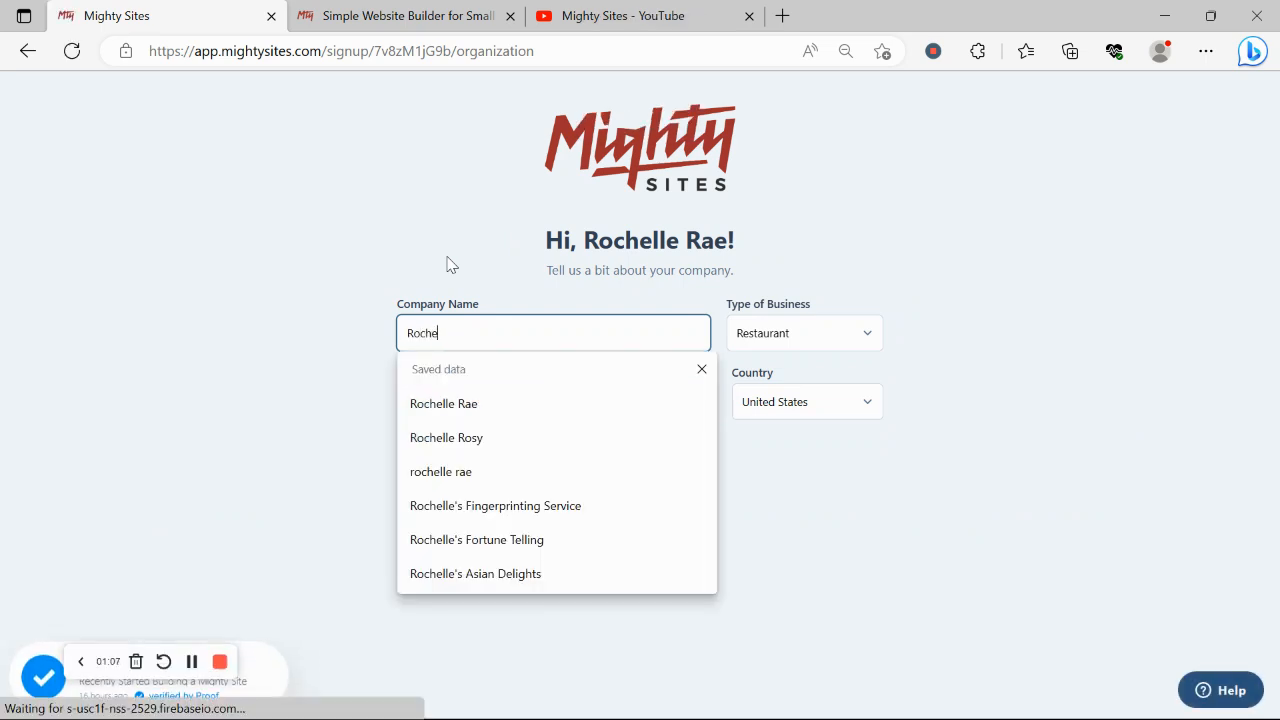
type("lle;s")
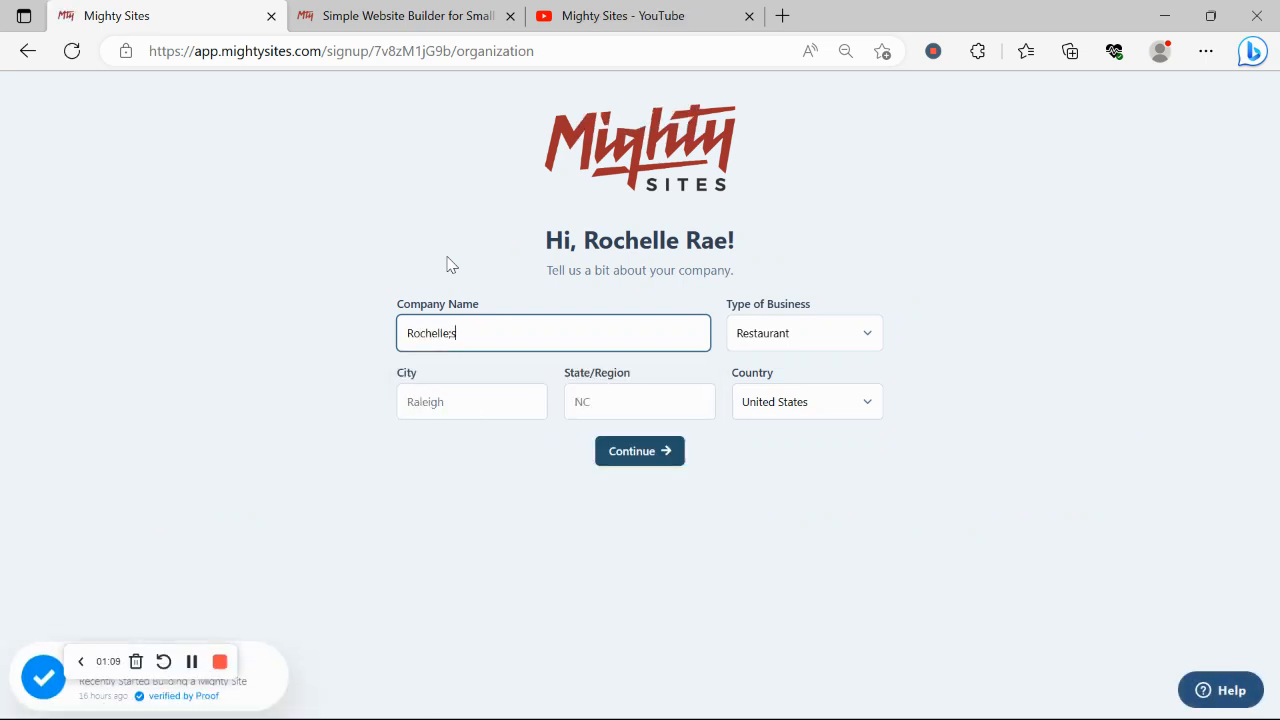
key("BackSpace")
key("BackSpace")
key("BackSpace")
type("'s")
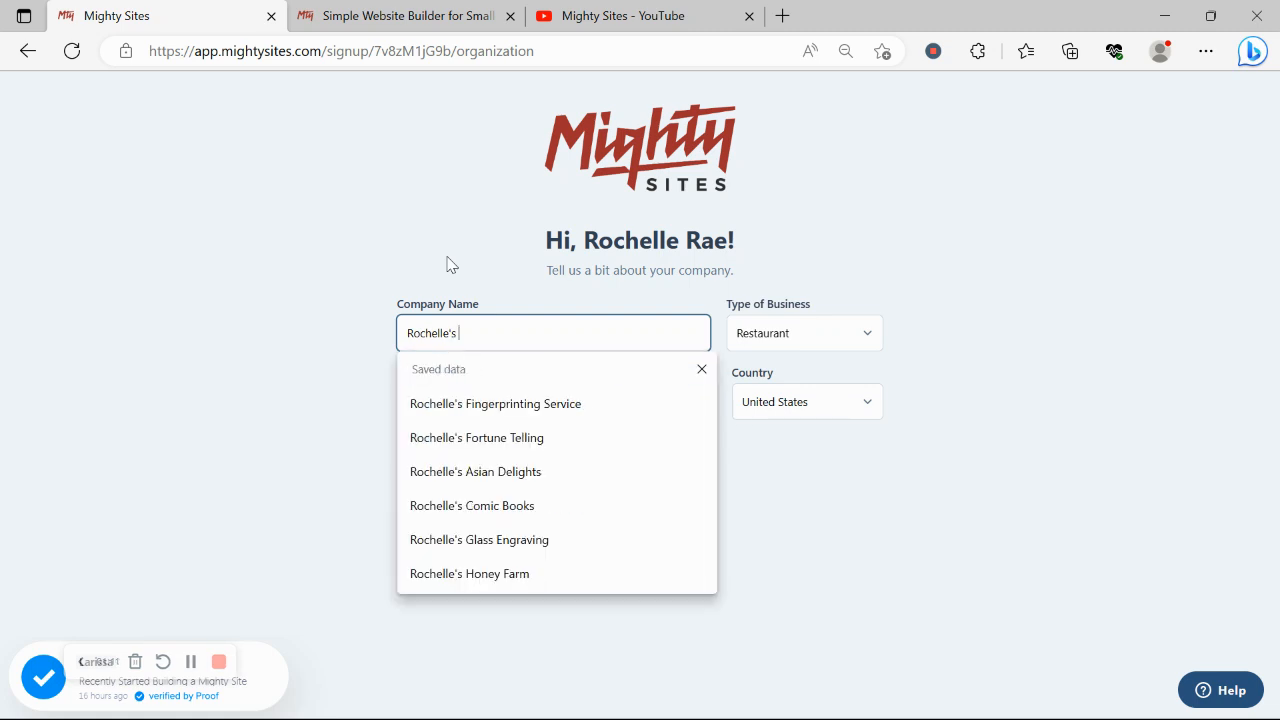
key("Caps_Lock")
type("W")
key("Caps_Lock")
type("ine")
key("Caps_Lock")
type("B")
key("Caps_Lock")
type("ar")
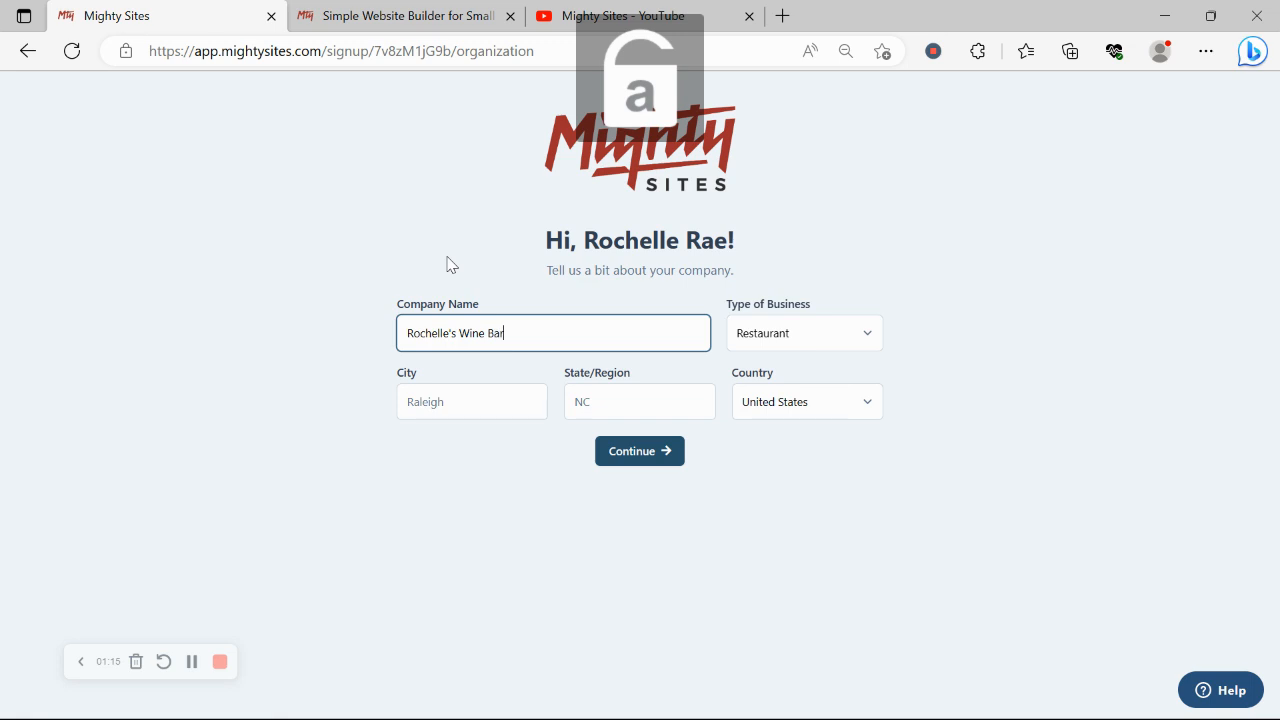
- Set city Denver and state Colorado, keep Restaurant as the business type, and submit
left_click(466, 400)
key("Caps_Lock")
type("D")
key("Caps_Lock")
type("enver")
left_click(612, 404)
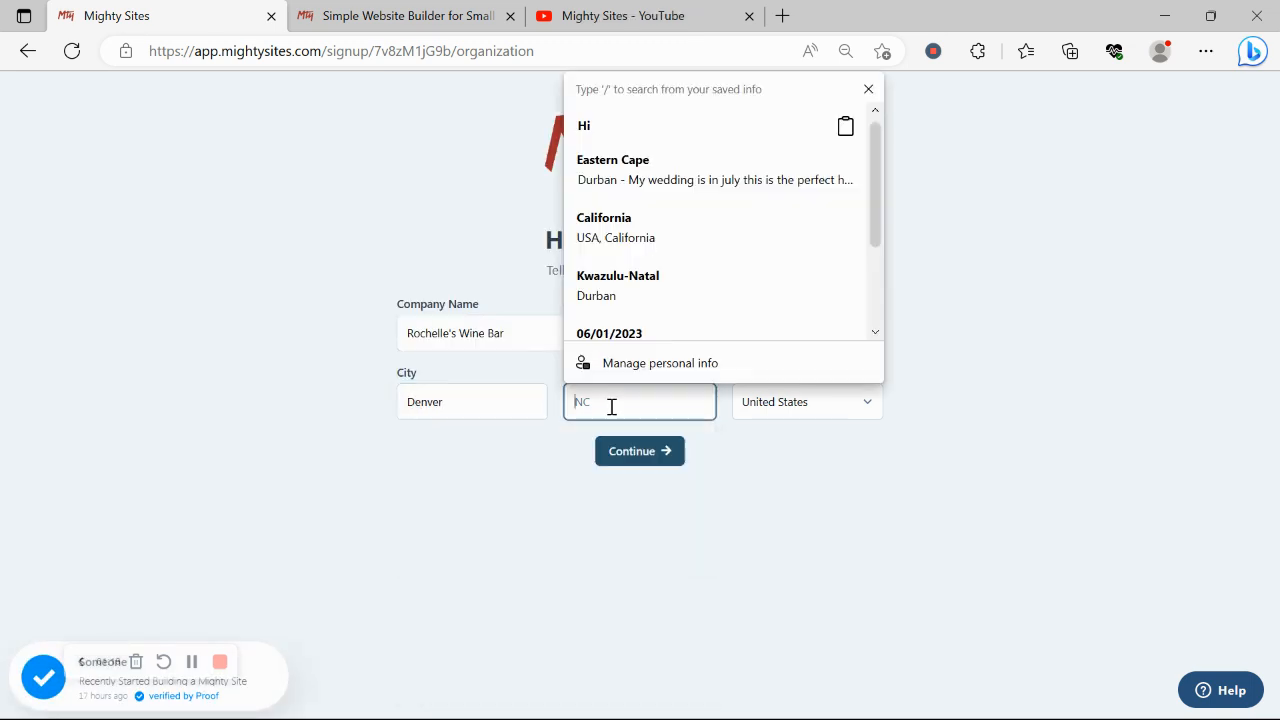
key("Caps_Lock")
type("C")
key("Caps_Lock")
type("olorado")
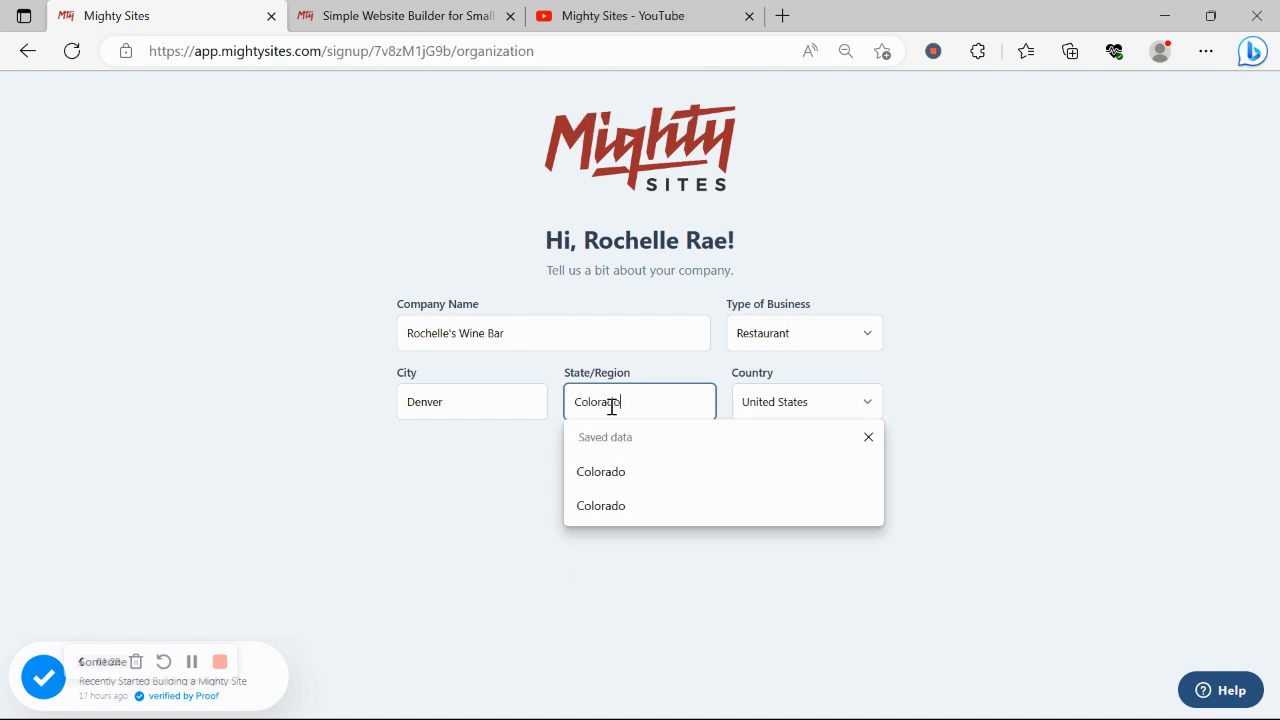
left_click(790, 336)
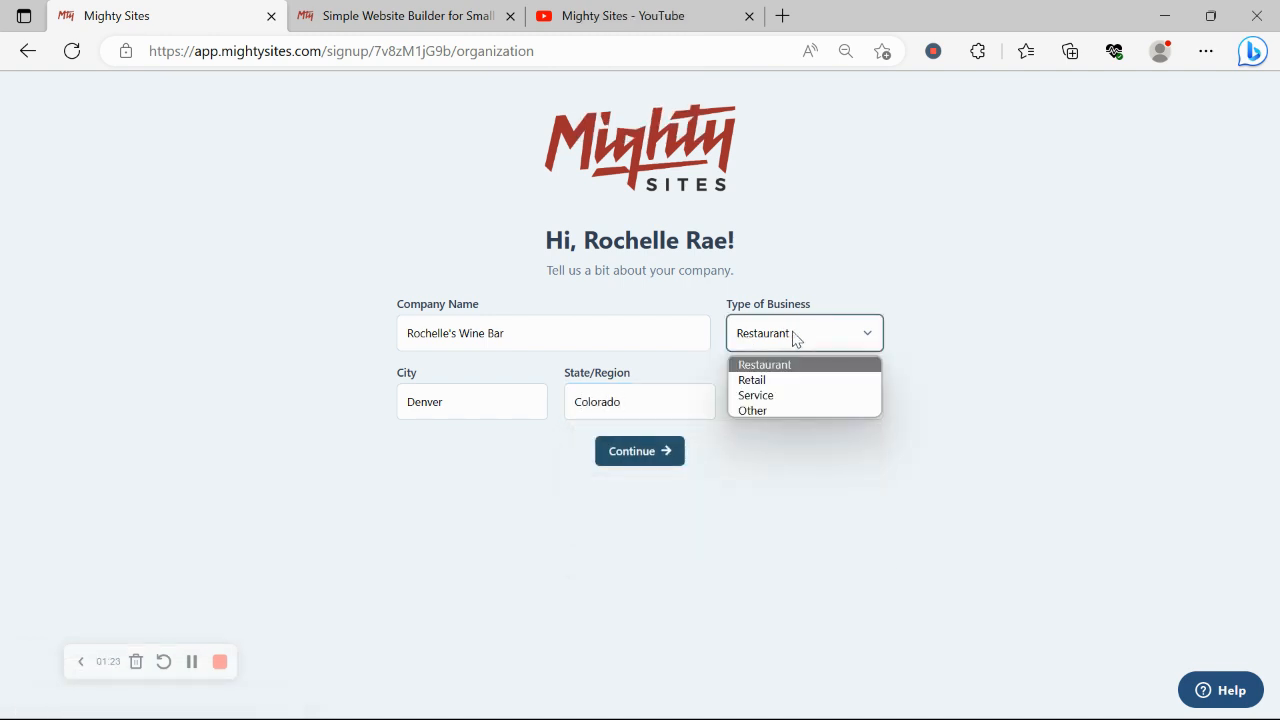
left_click(795, 338)
left_click(619, 451)
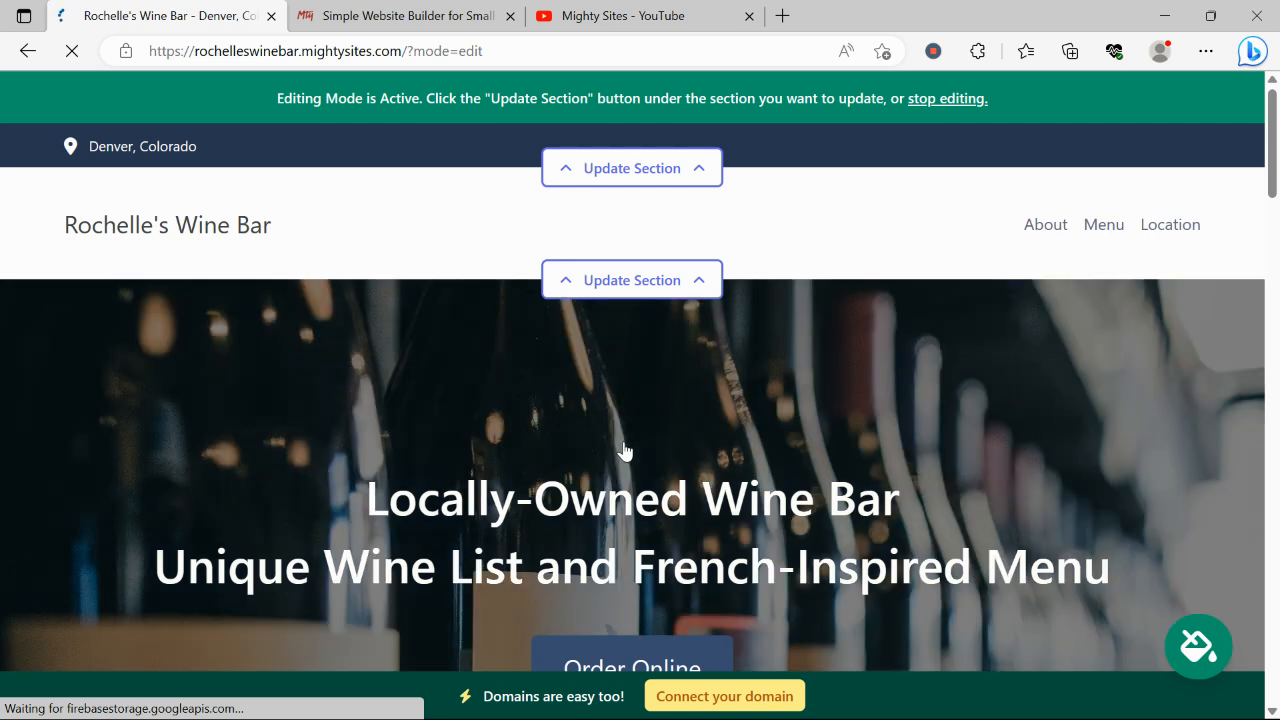
- Scroll the generated wine bar page down to its footer and back up to the top
scroll(624, 452, "down", 2)
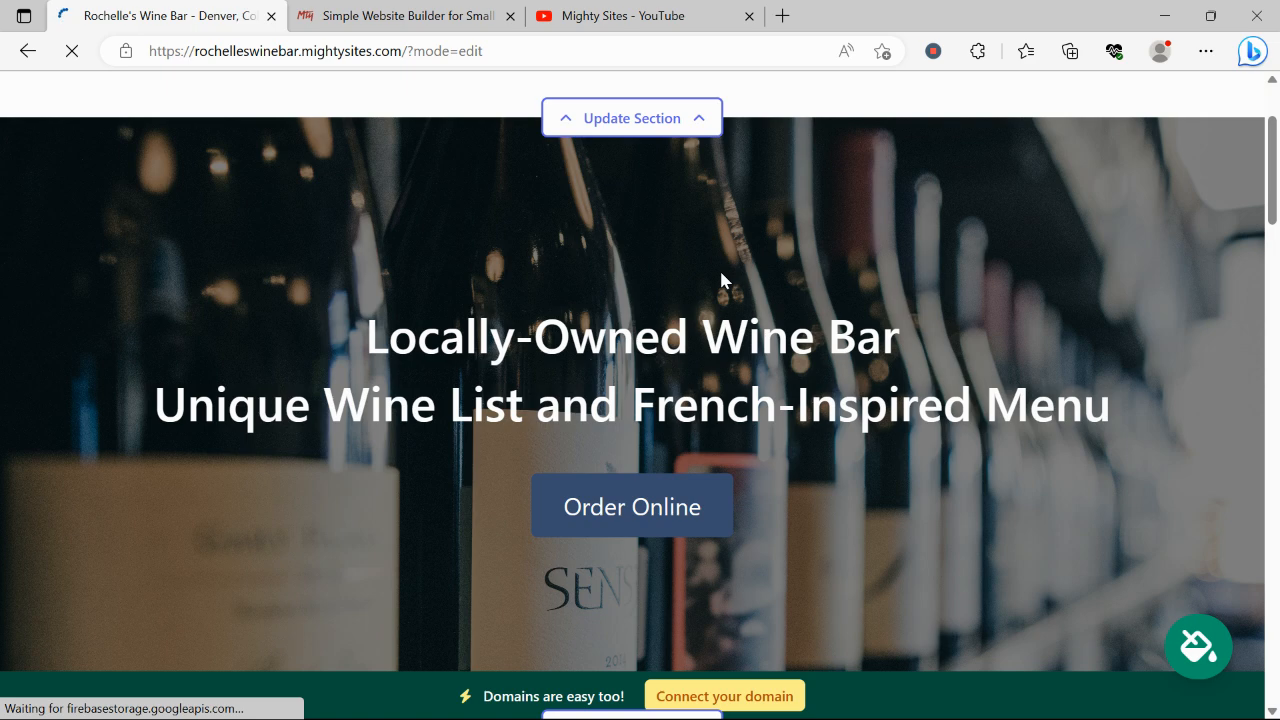
scroll(722, 275, "down", 7)
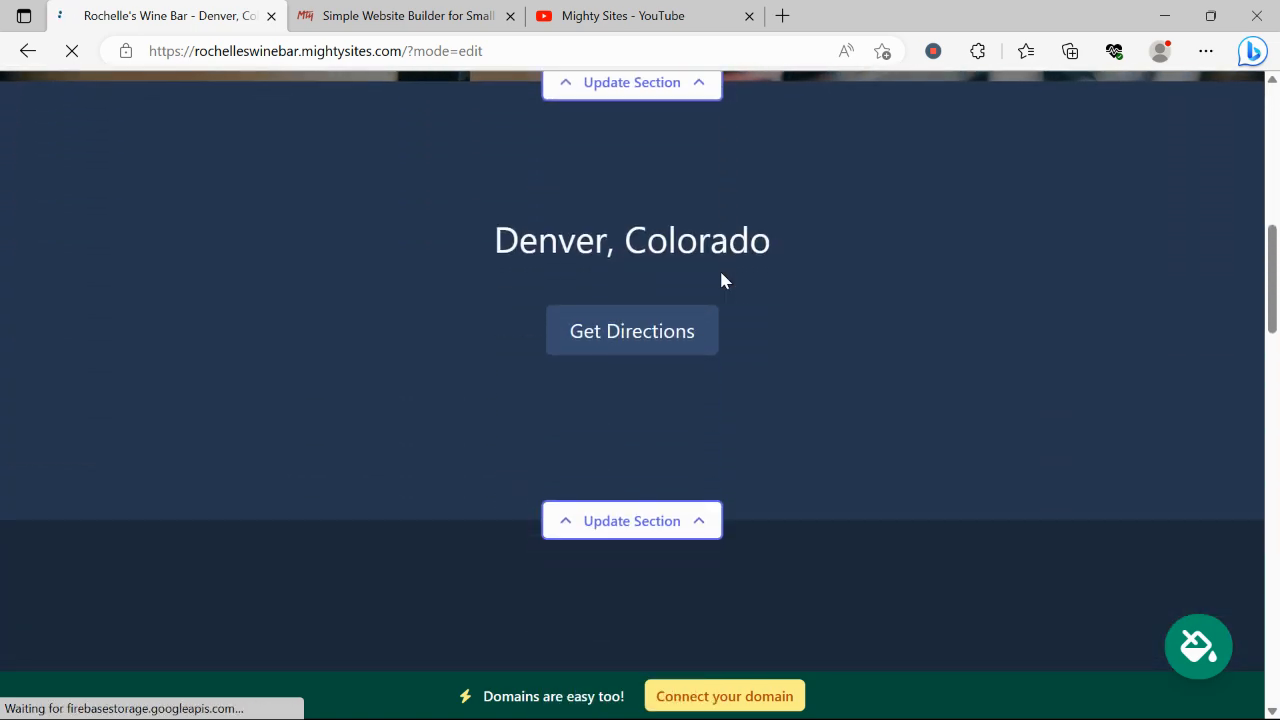
scroll(722, 281, "down", 2)
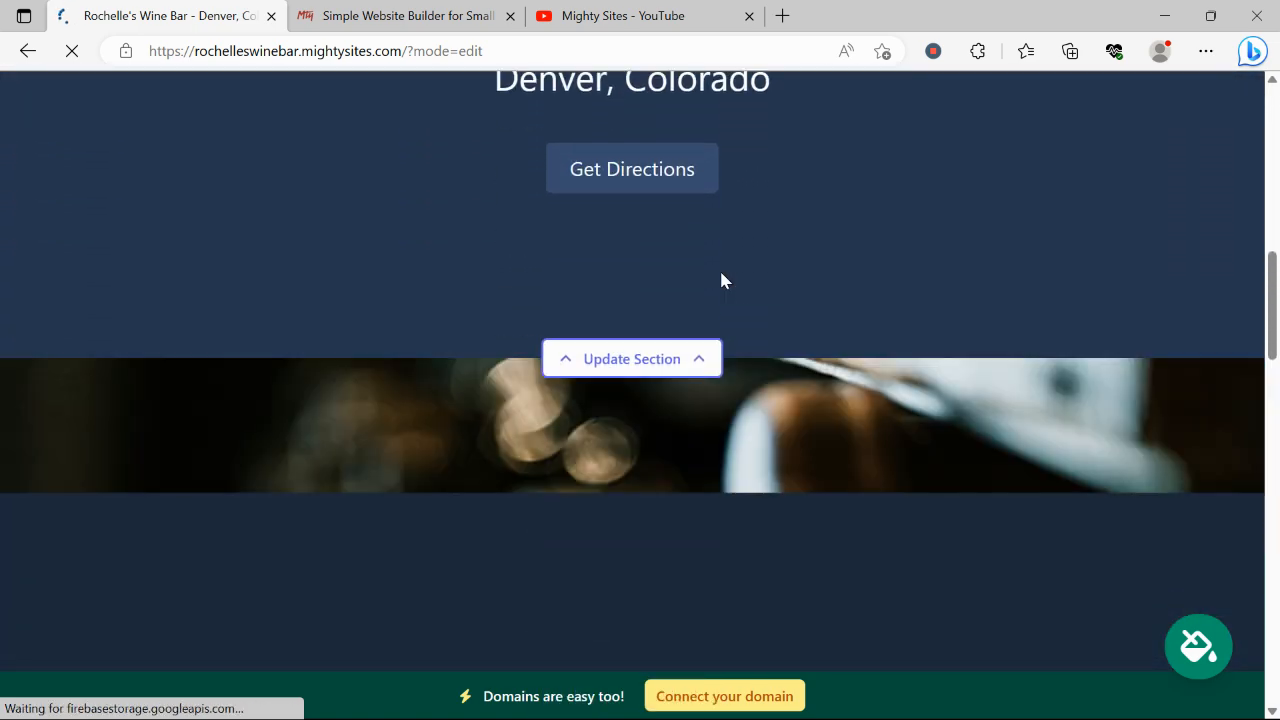
scroll(722, 280, "down", 5)
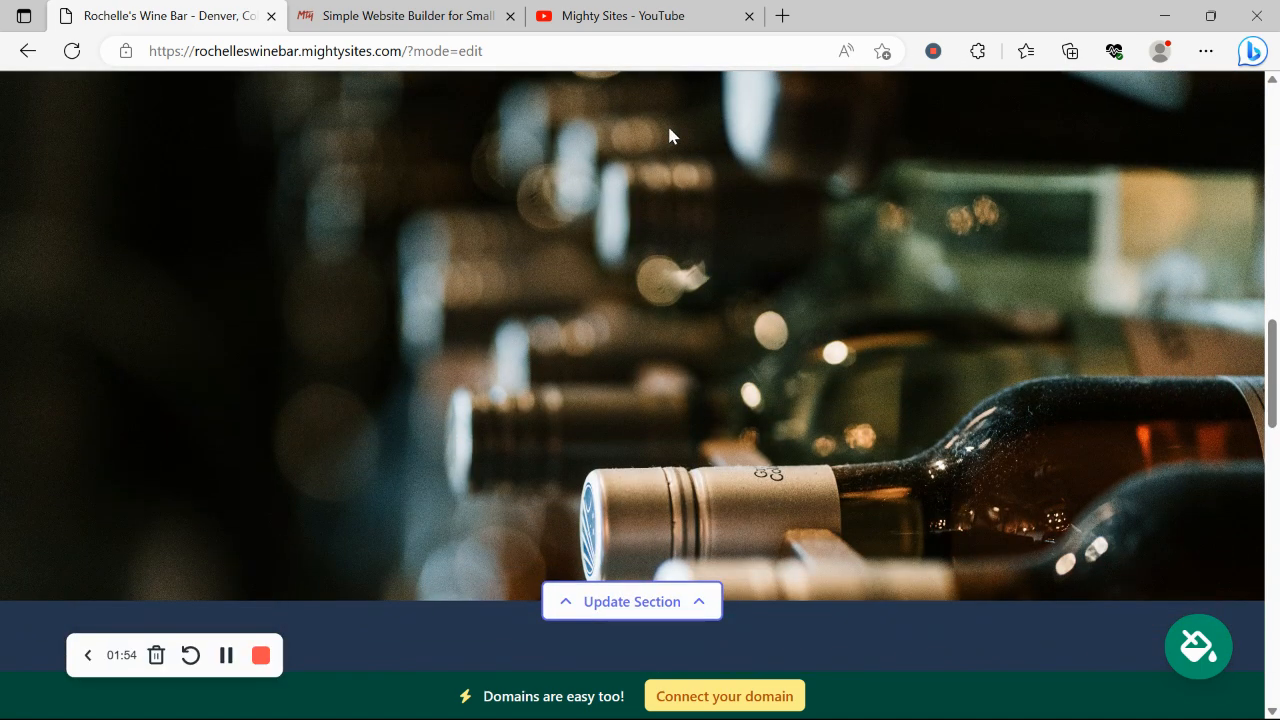
scroll(669, 135, "down", 5)
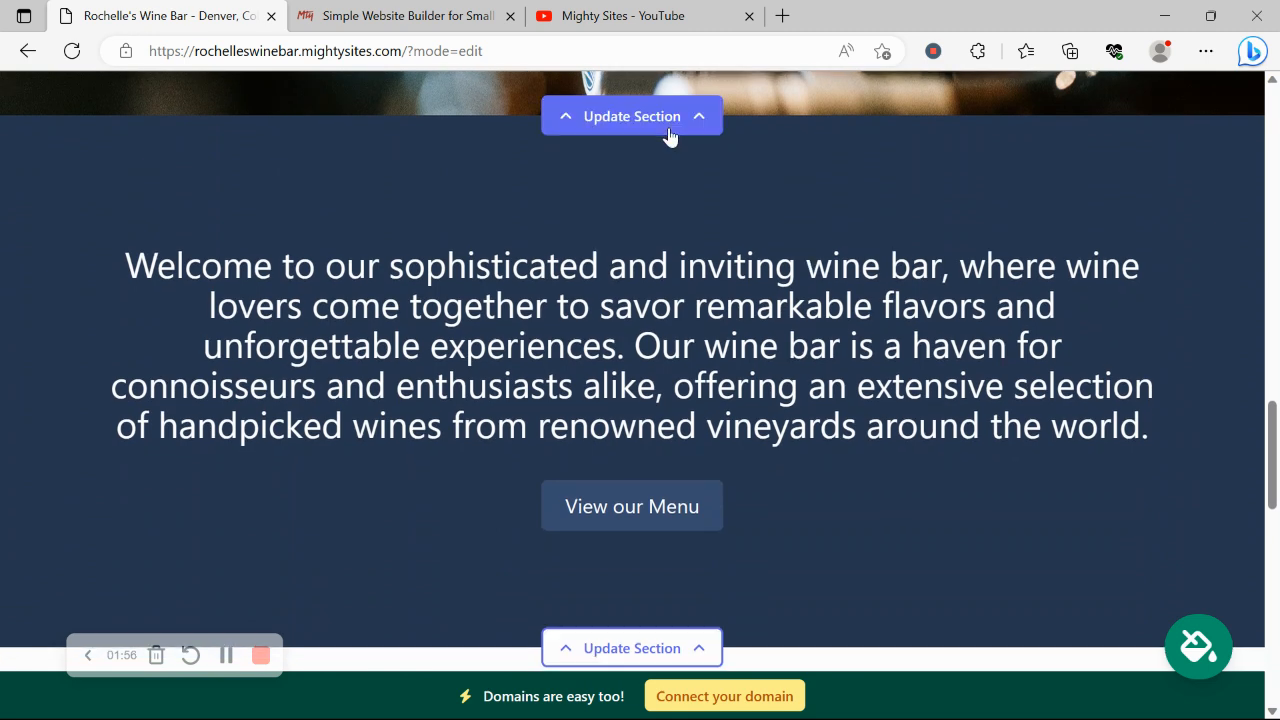
scroll(669, 135, "down", 3)
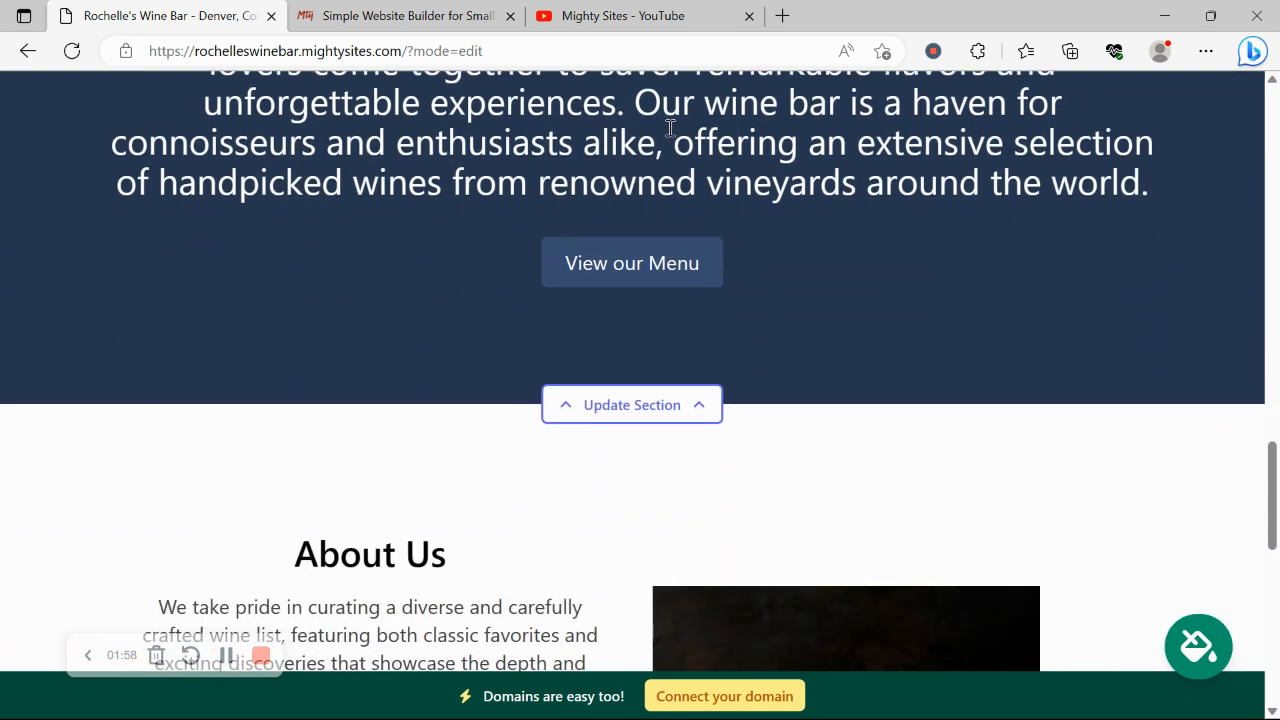
scroll(669, 128, "down", 5)
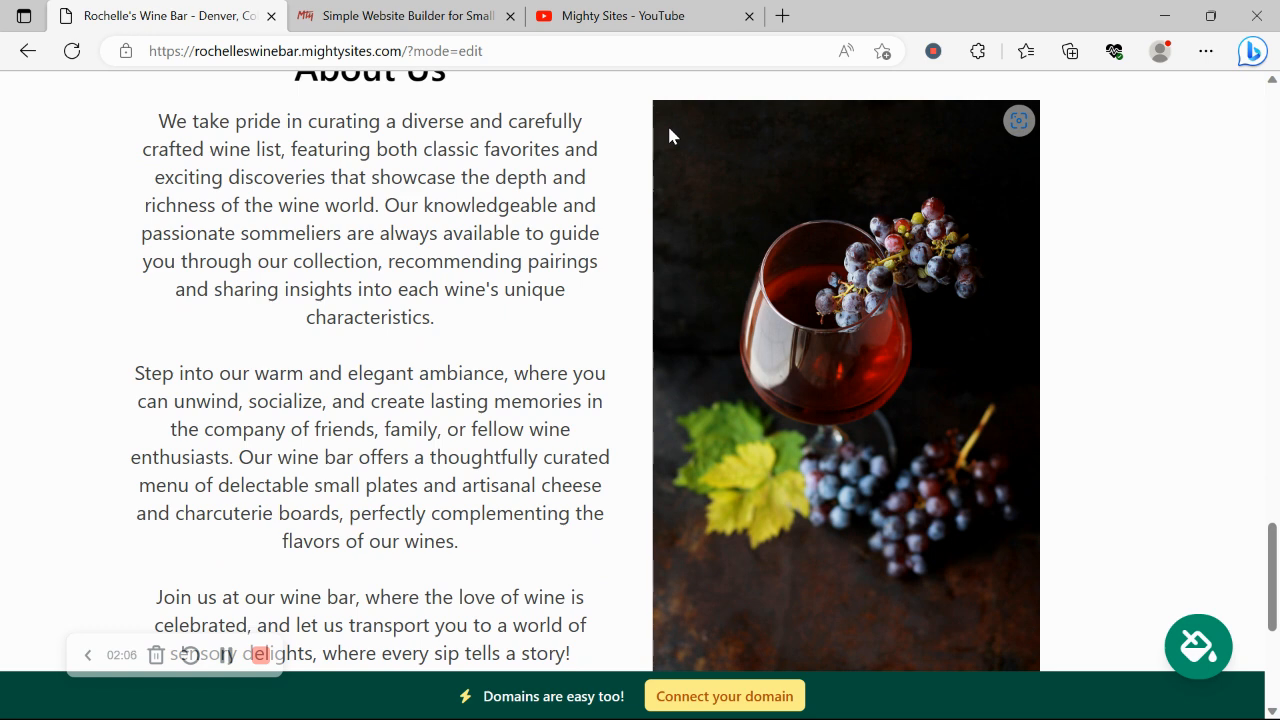
scroll(669, 135, "down", 1)
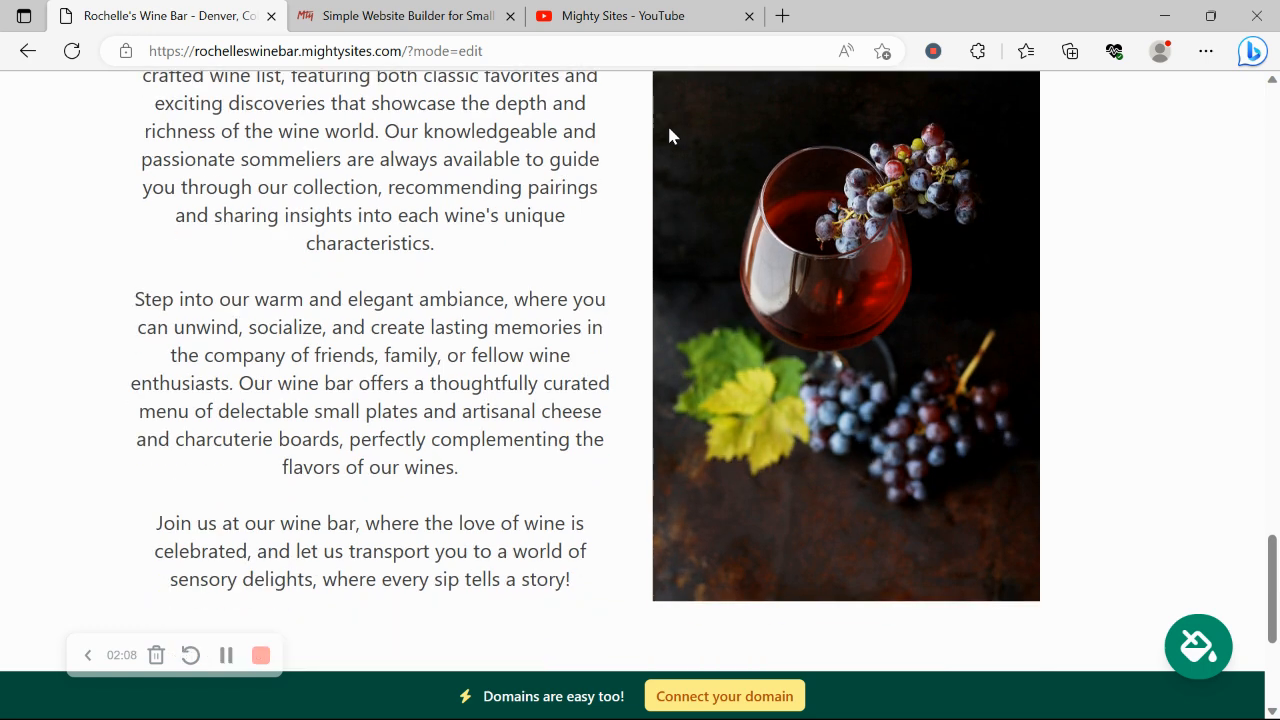
scroll(669, 135, "down", 2)
scroll(669, 135, "down", 2)
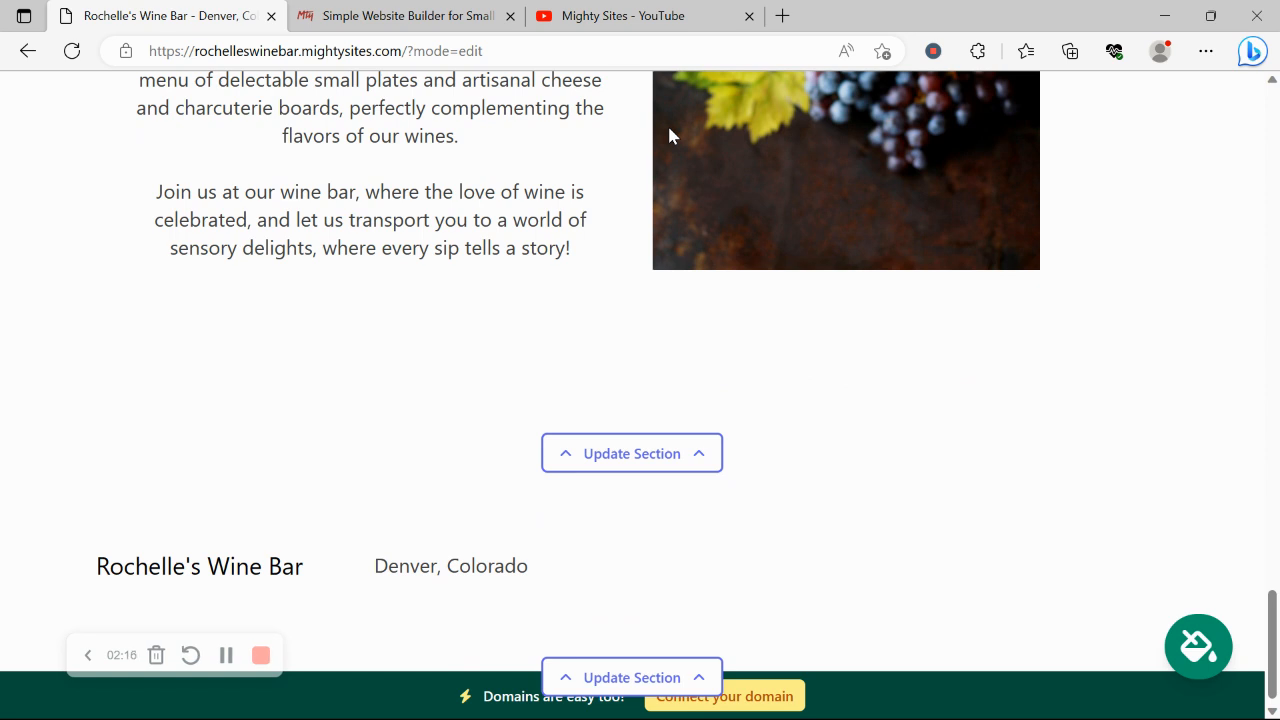
scroll(669, 135, "down", 1)
scroll(669, 135, "up", 4)
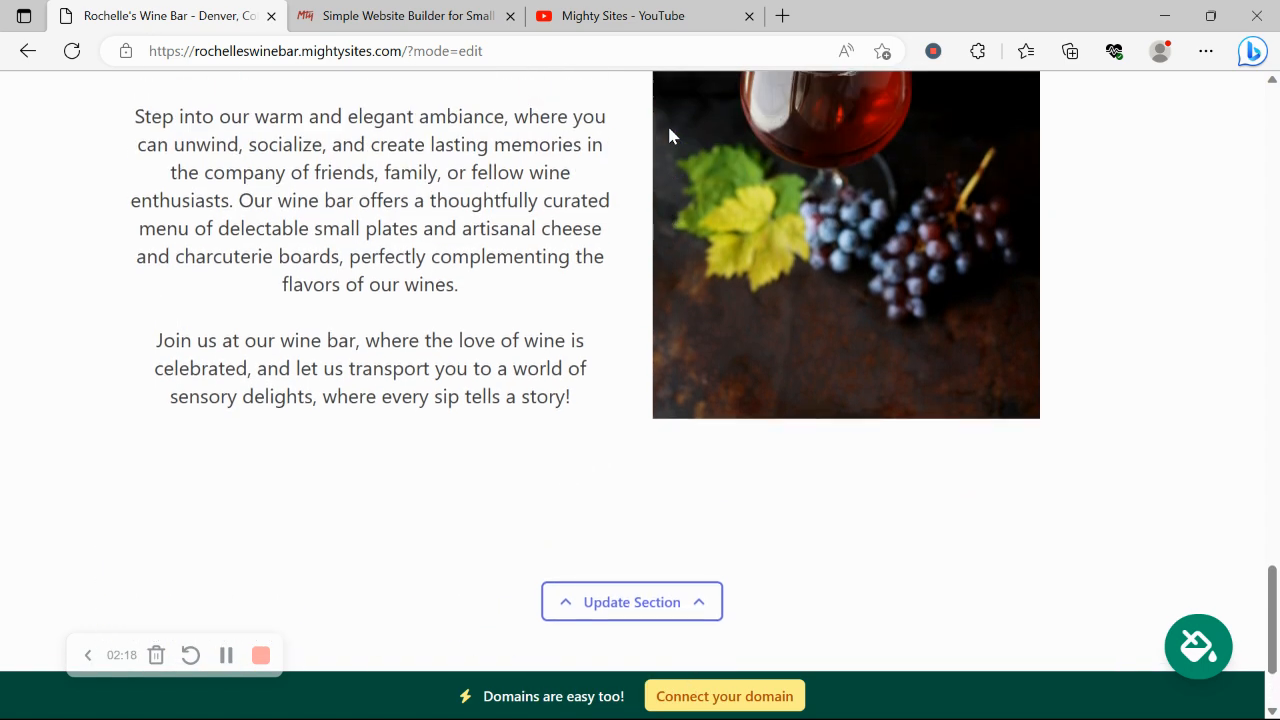
scroll(669, 135, "up", 3)
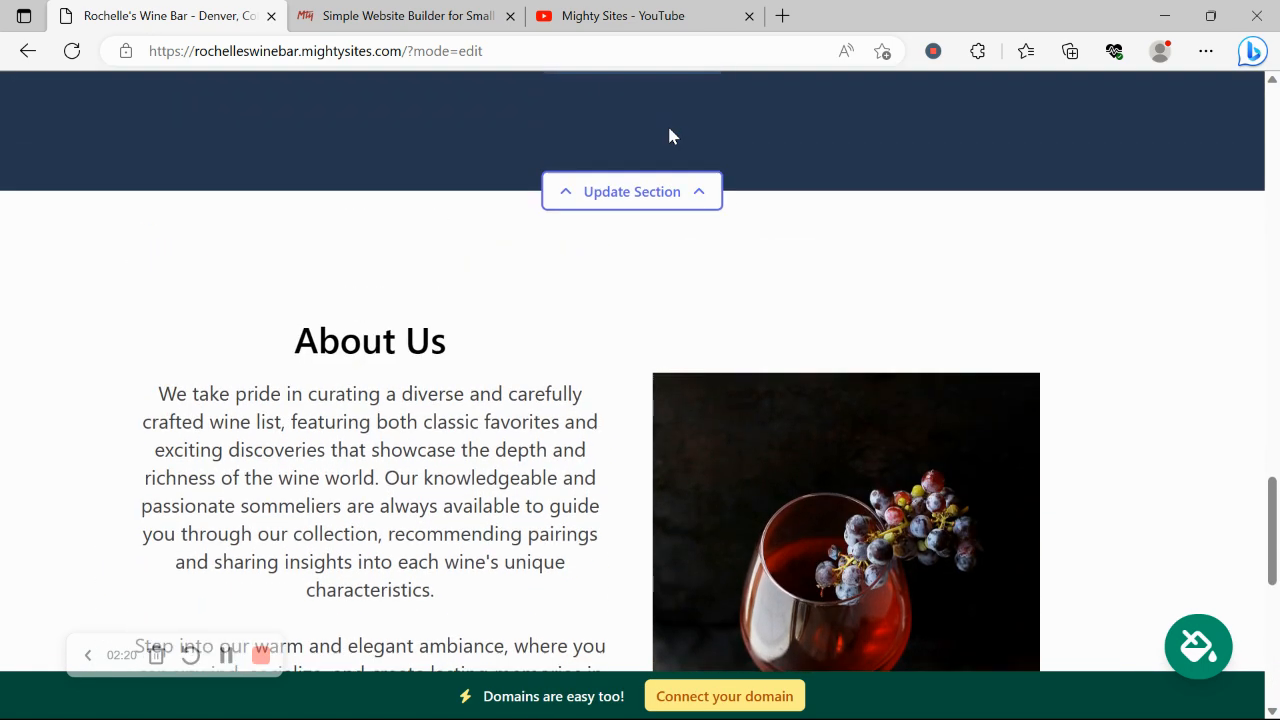
scroll(669, 135, "up", 6)
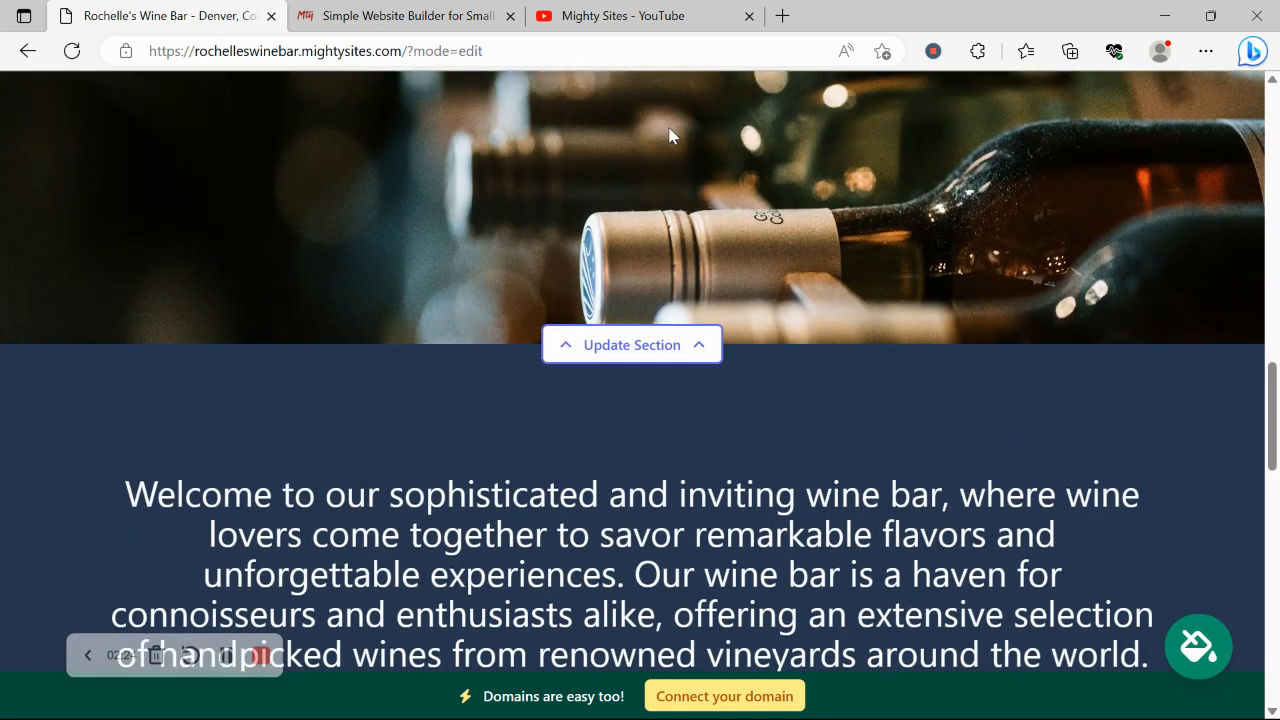
scroll(669, 135, "up", 6)
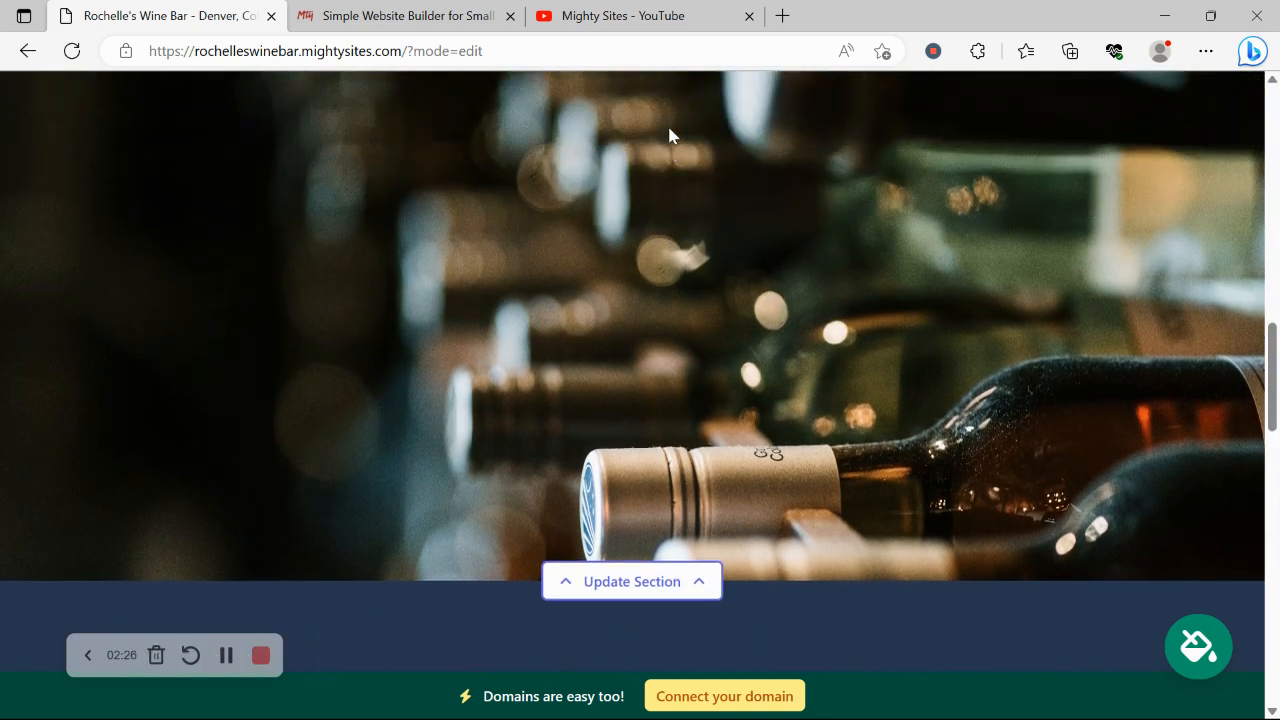
scroll(669, 135, "up", 10)
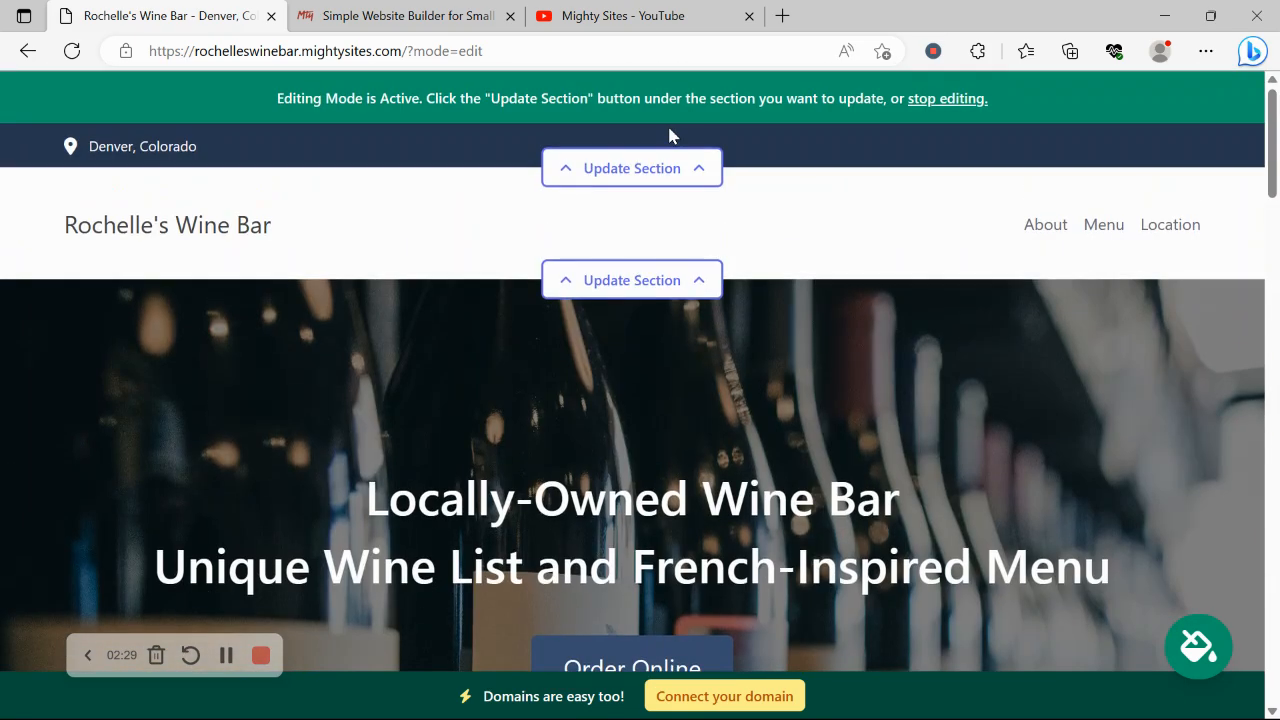
- In the location editor, enter the organization e-mail and show it on the site
left_click(682, 166)
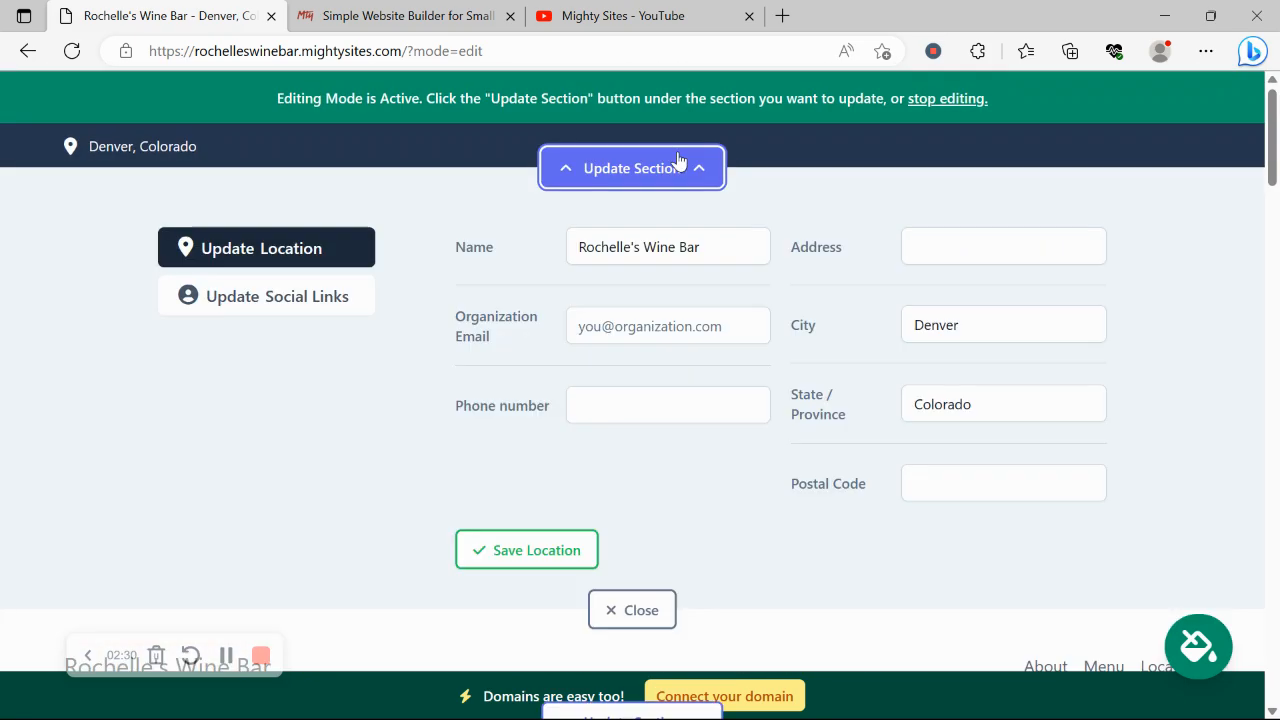
left_click(679, 328)
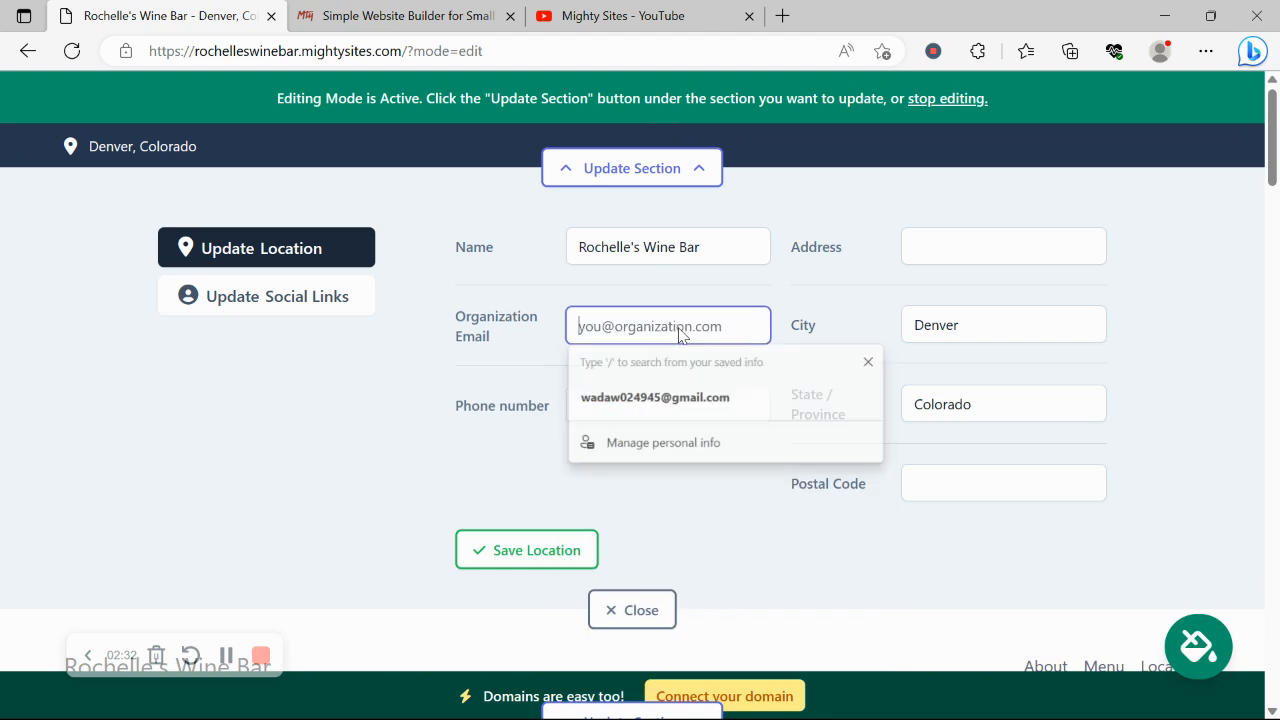
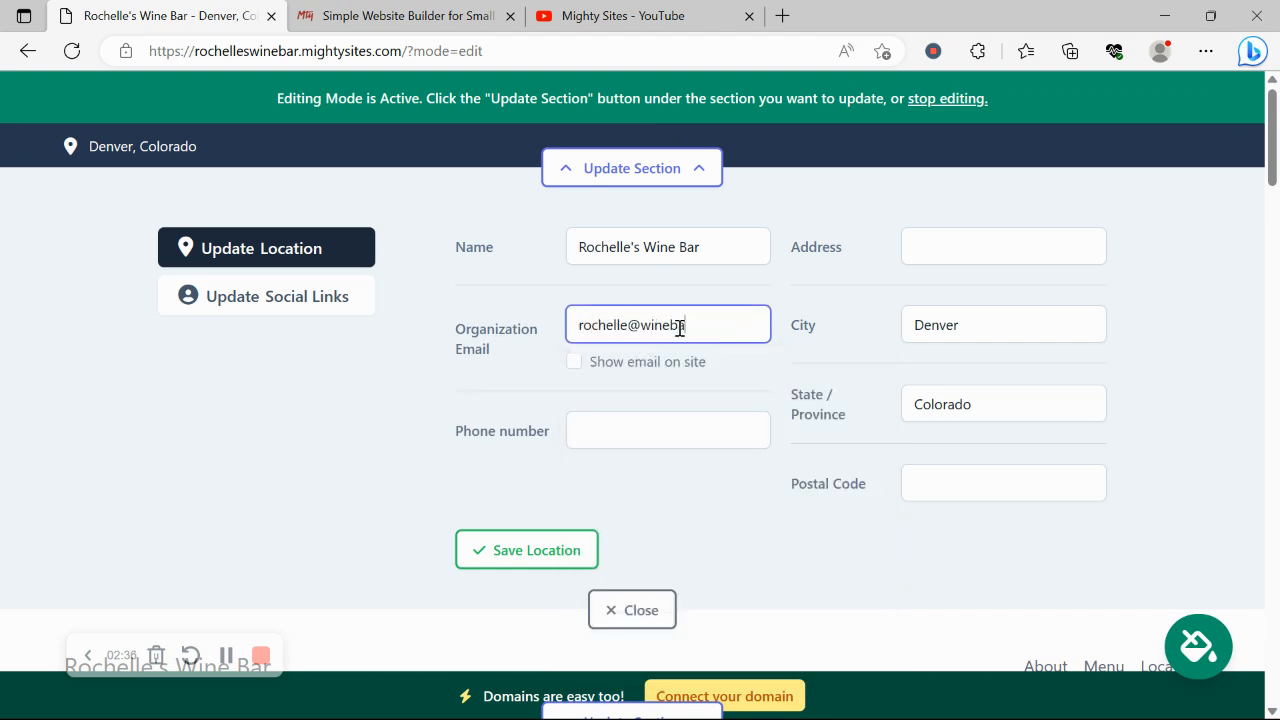
left_click(574, 361)
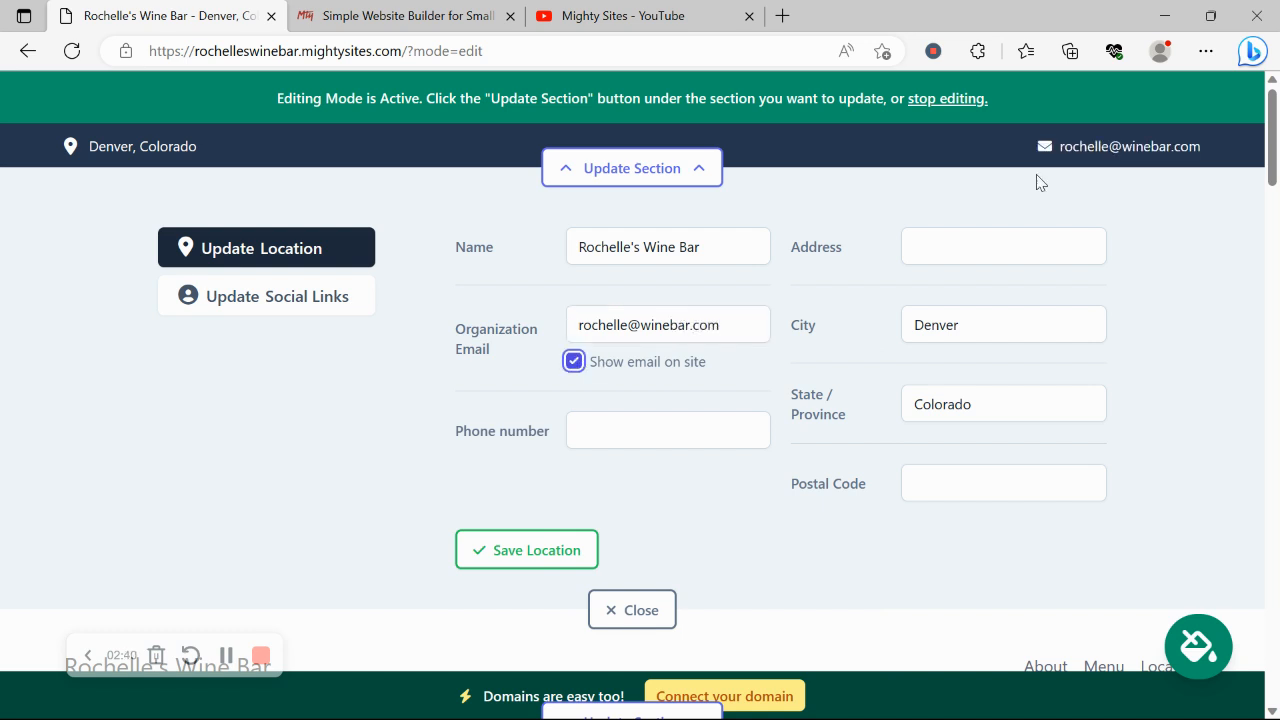
- Add the bar's phone number and autofilled street address, save the location, then open social links
left_click(655, 447)
type("456")
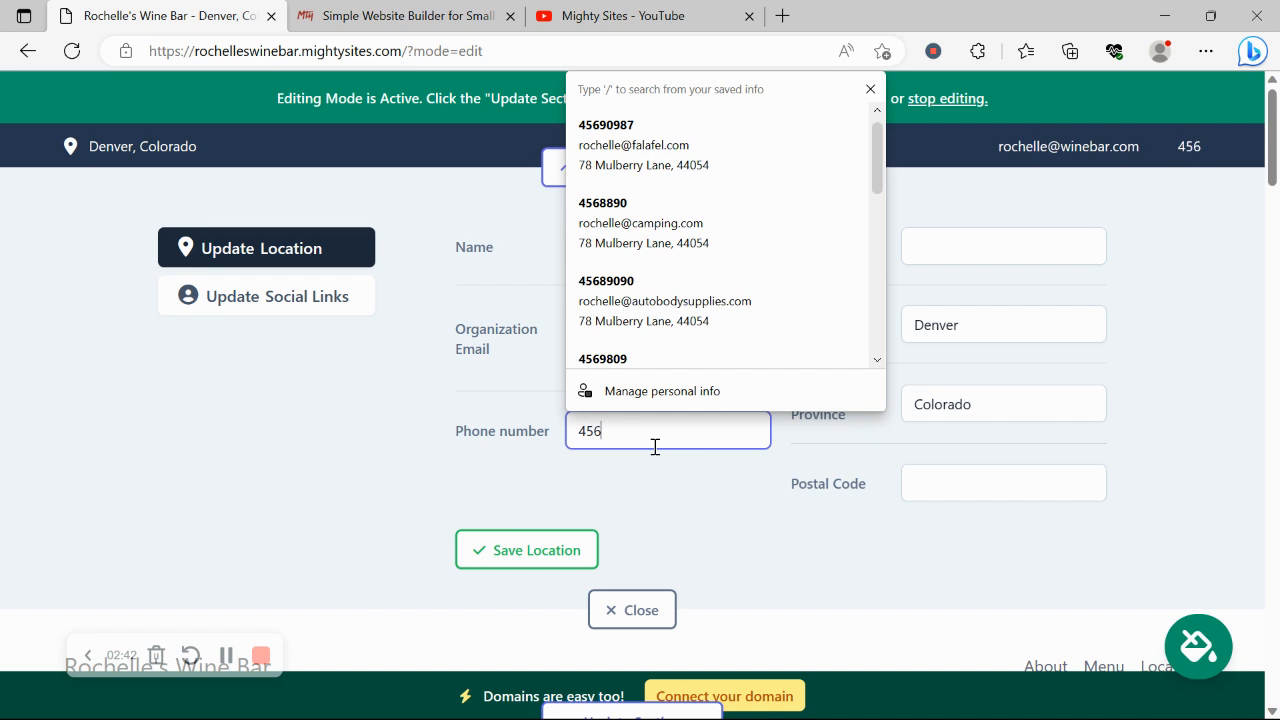
type("-9800")
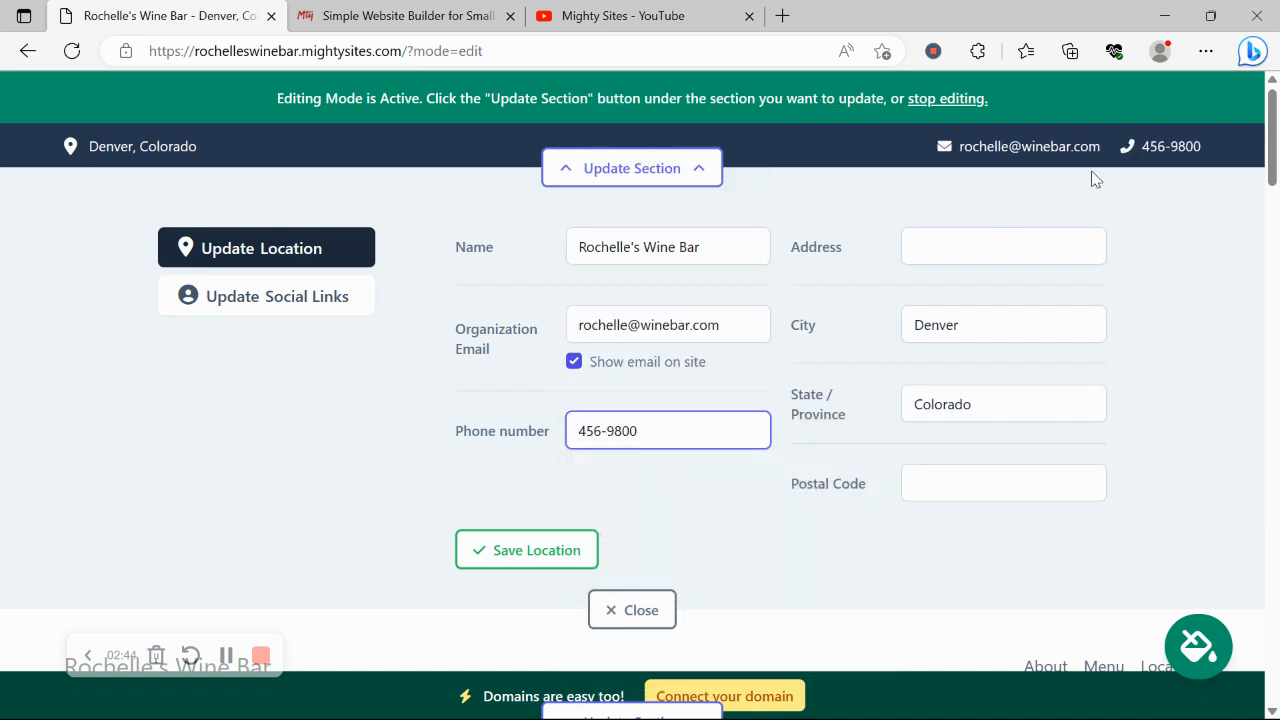
left_click(992, 227)
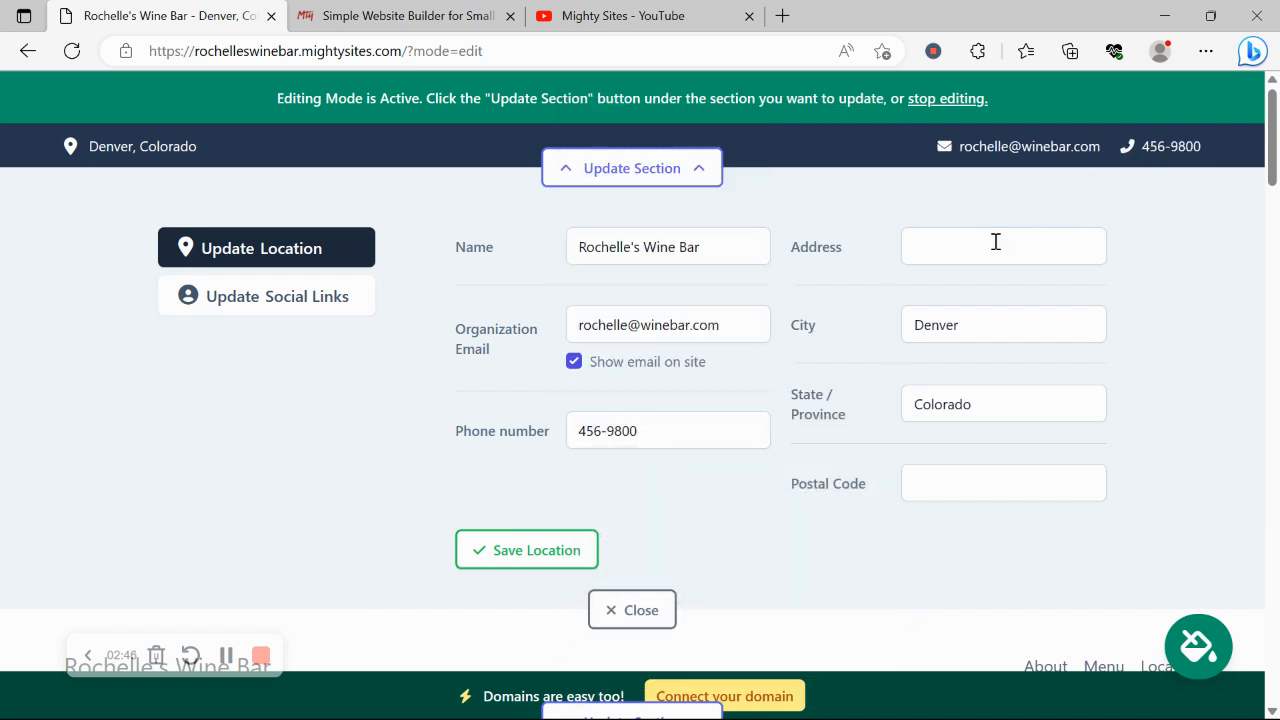
left_click(997, 249)
type("56")
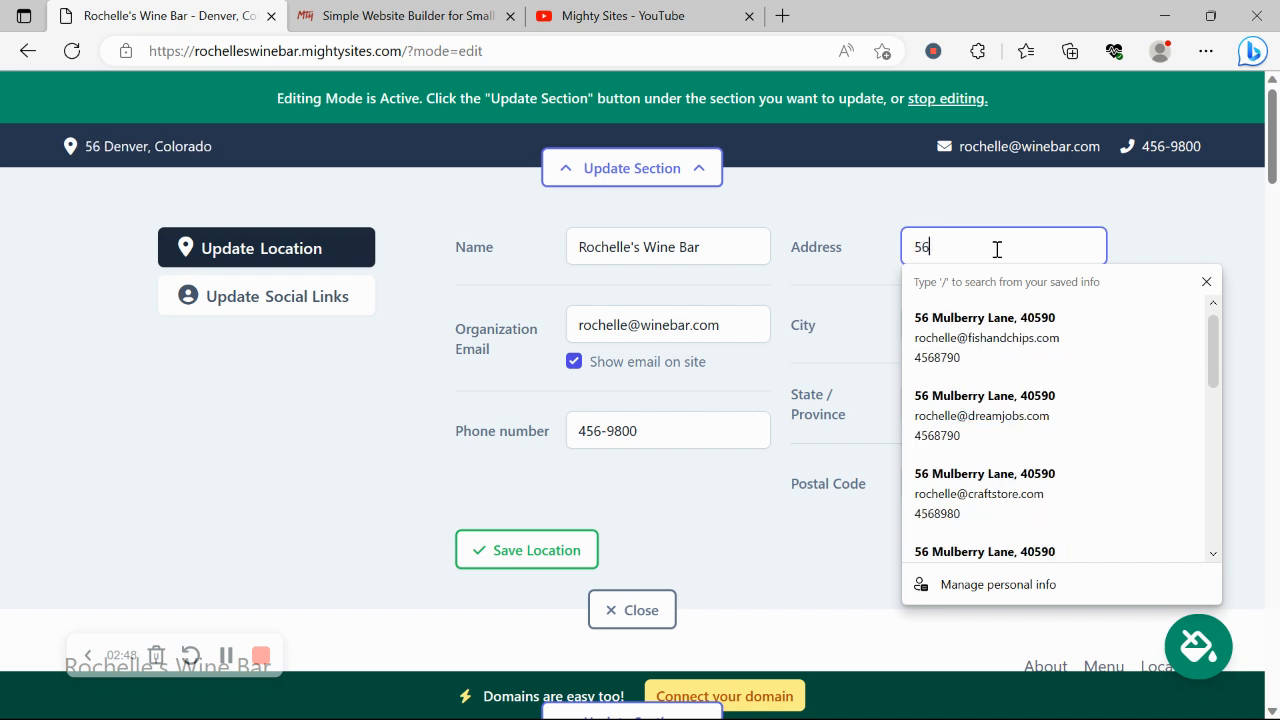
left_click(1008, 470)
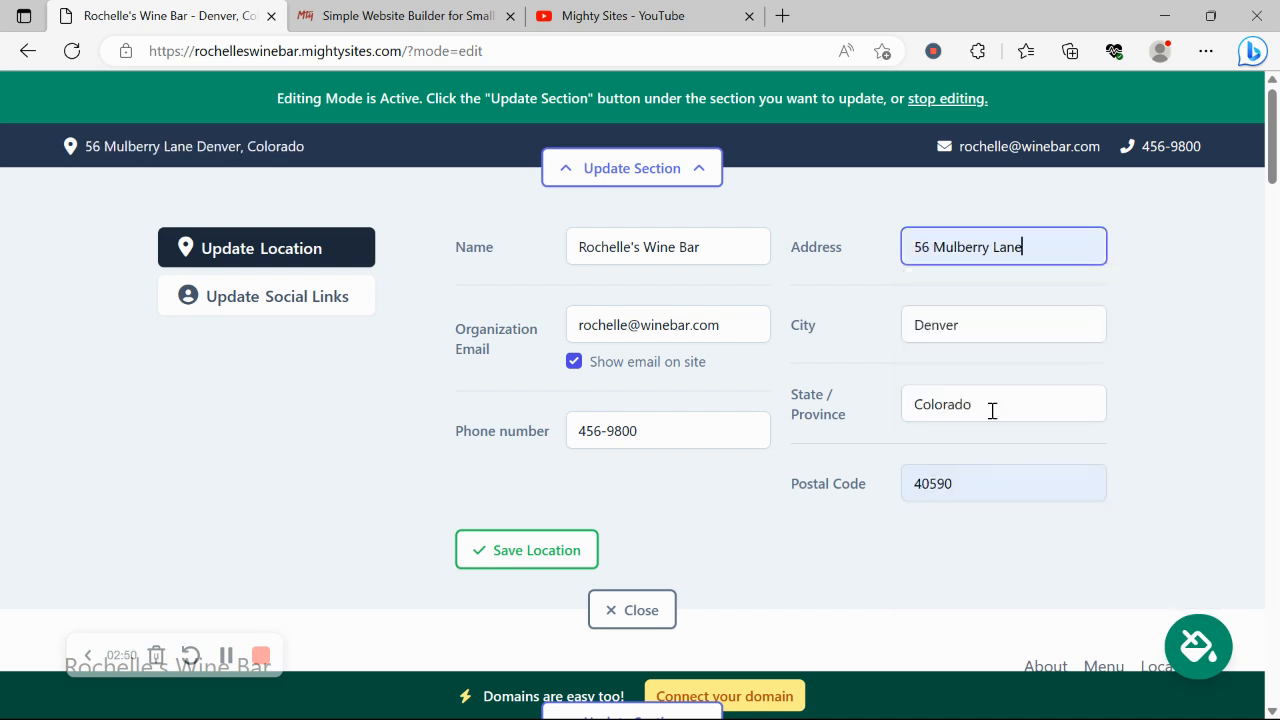
left_click(508, 546)
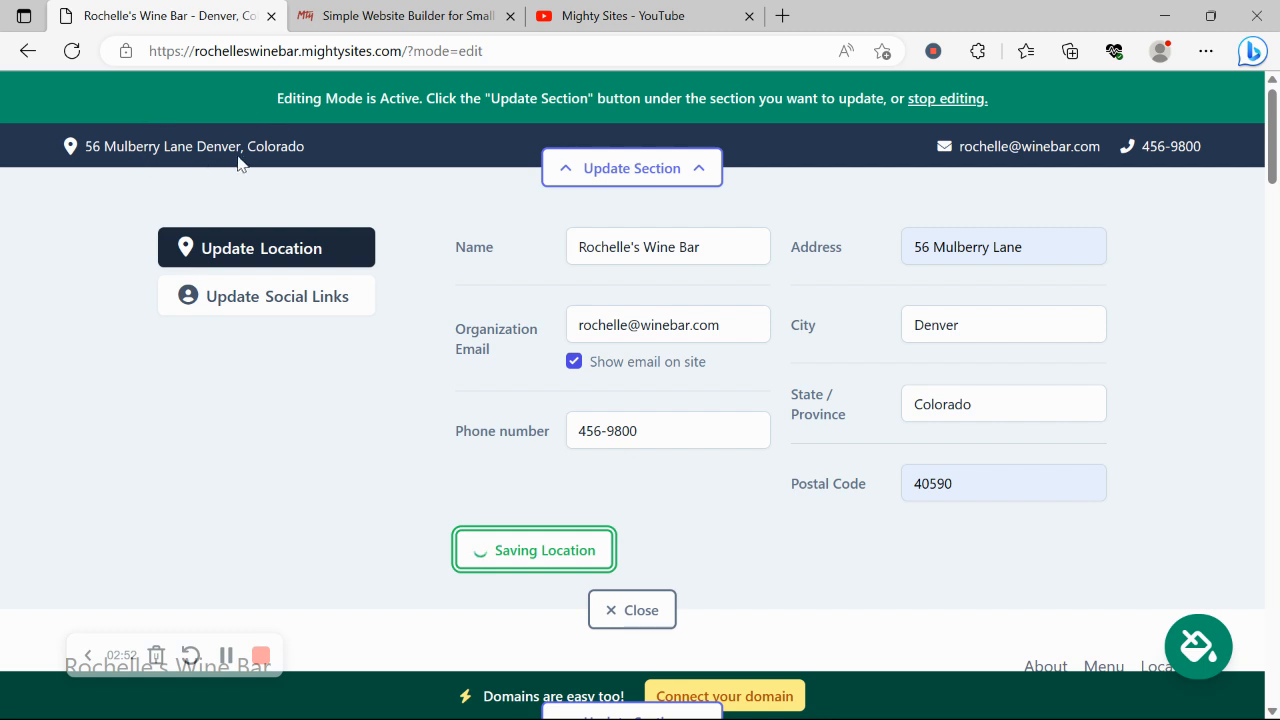
left_click(283, 300)
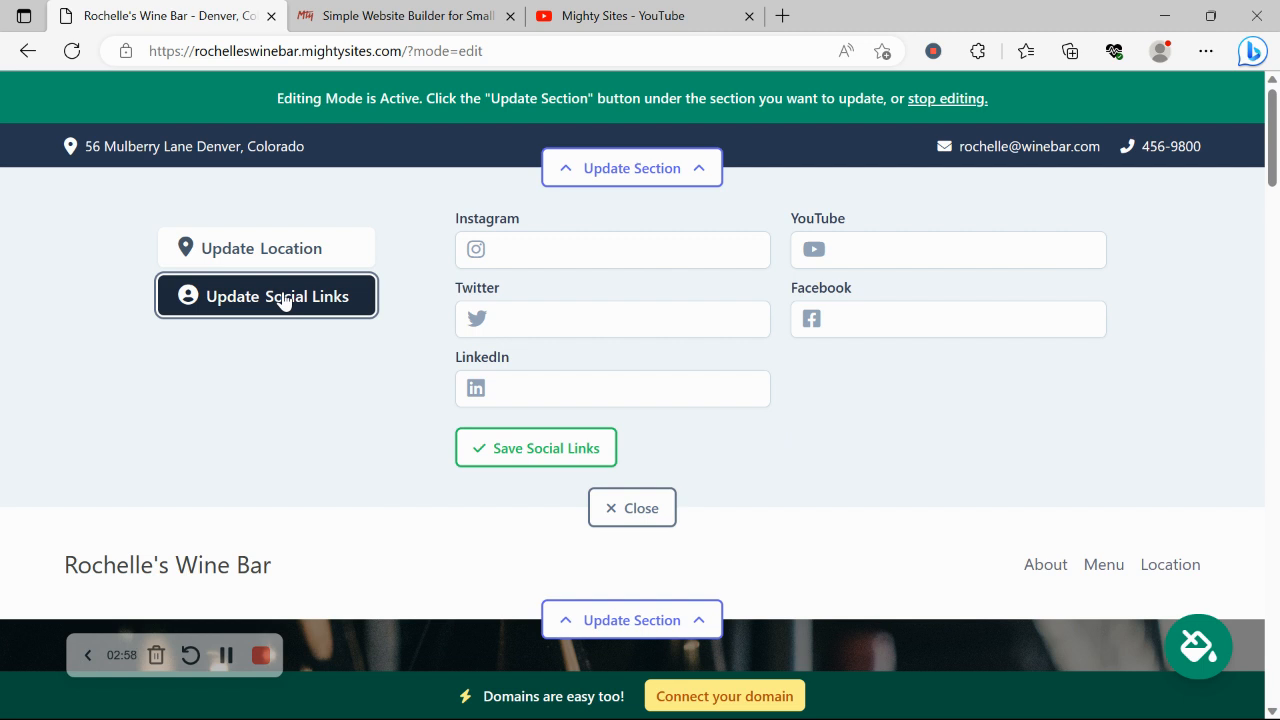
- Enter the Instagram account handle, save the social links and close the editor
left_click(608, 251)
type("mightys")
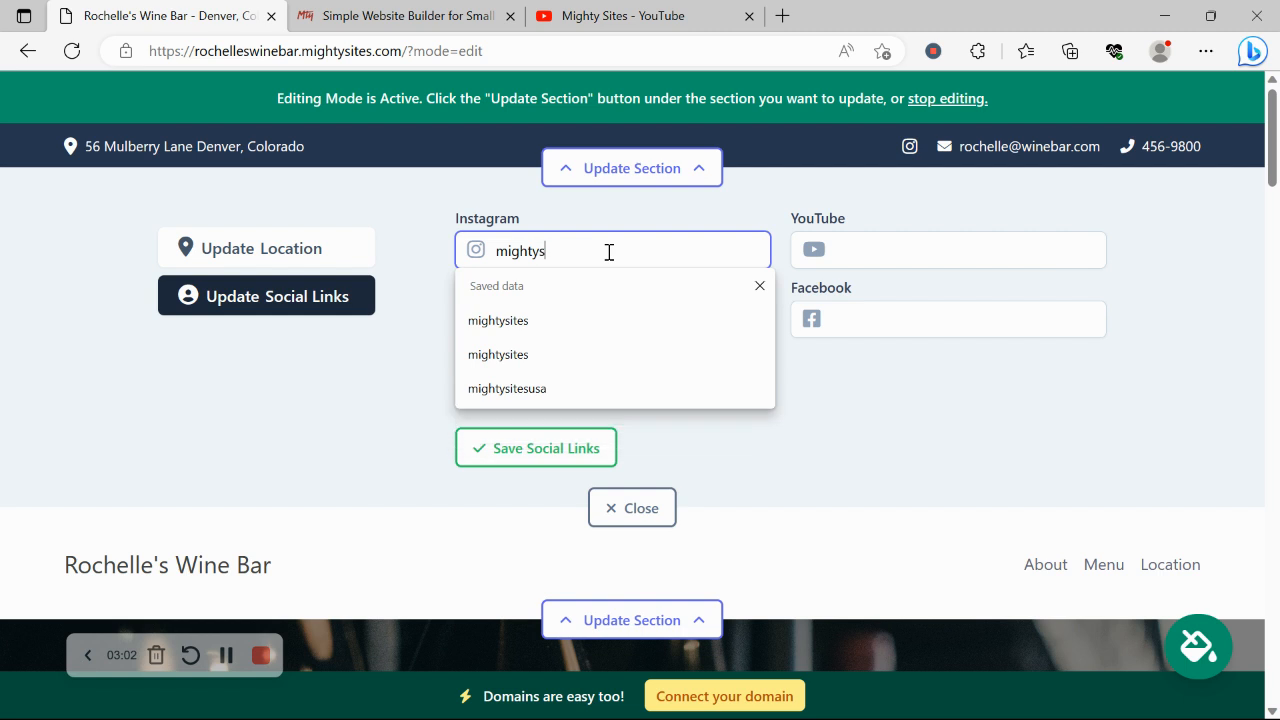
type("ites")
key("Return")
left_click(512, 458)
left_click(634, 510)
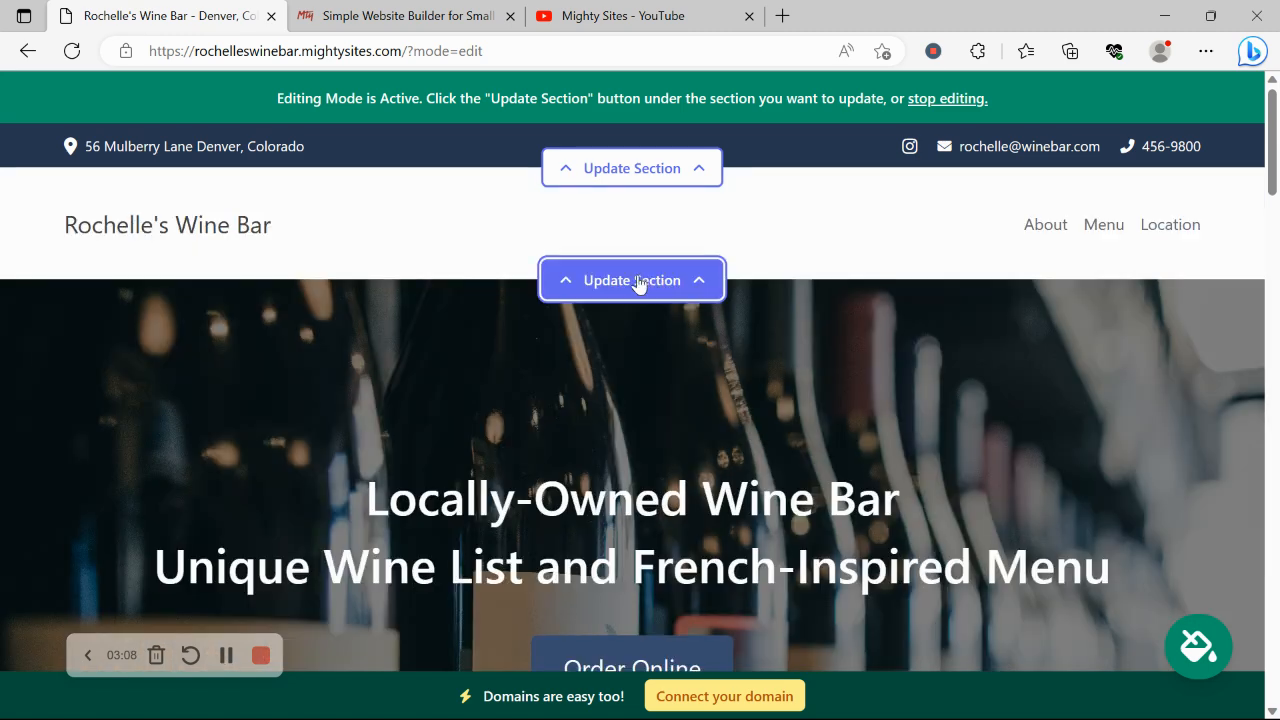
left_click(634, 281)
- Upload the 'Mighty Sites Logo YouTube' image from Pictures as the site logo and save it
left_click(266, 405)
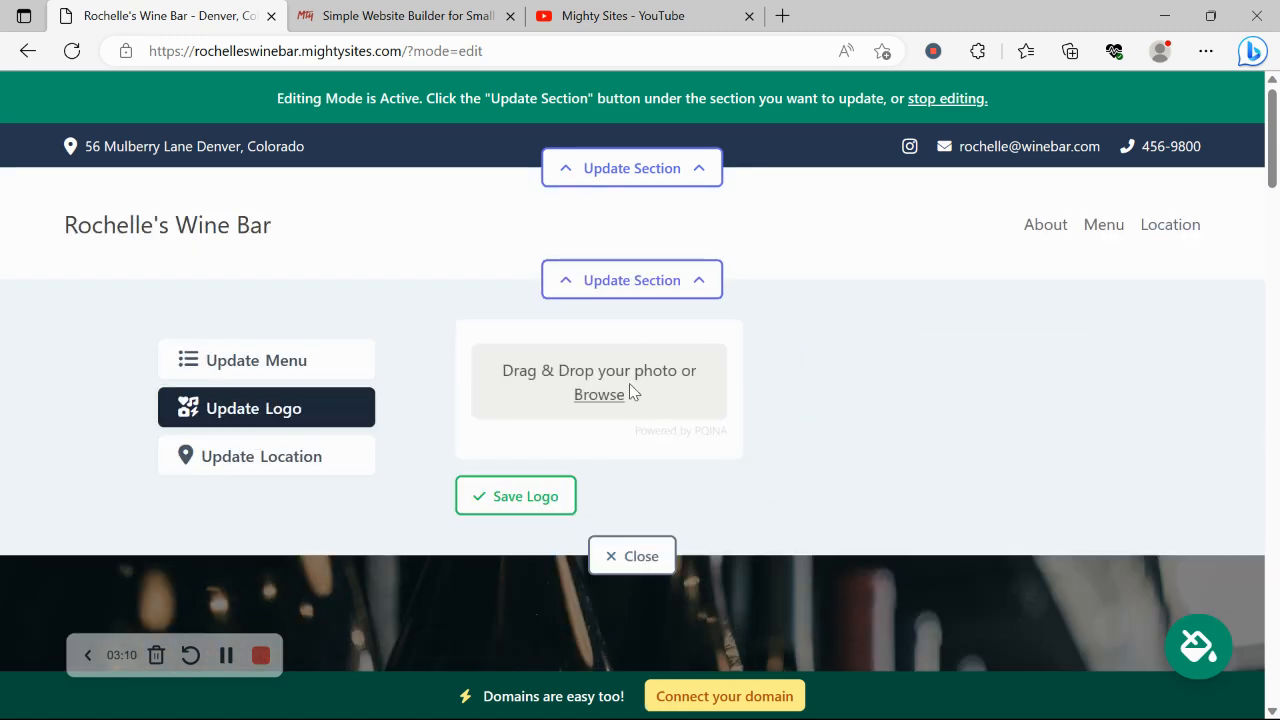
left_click(629, 383)
left_click(113, 331)
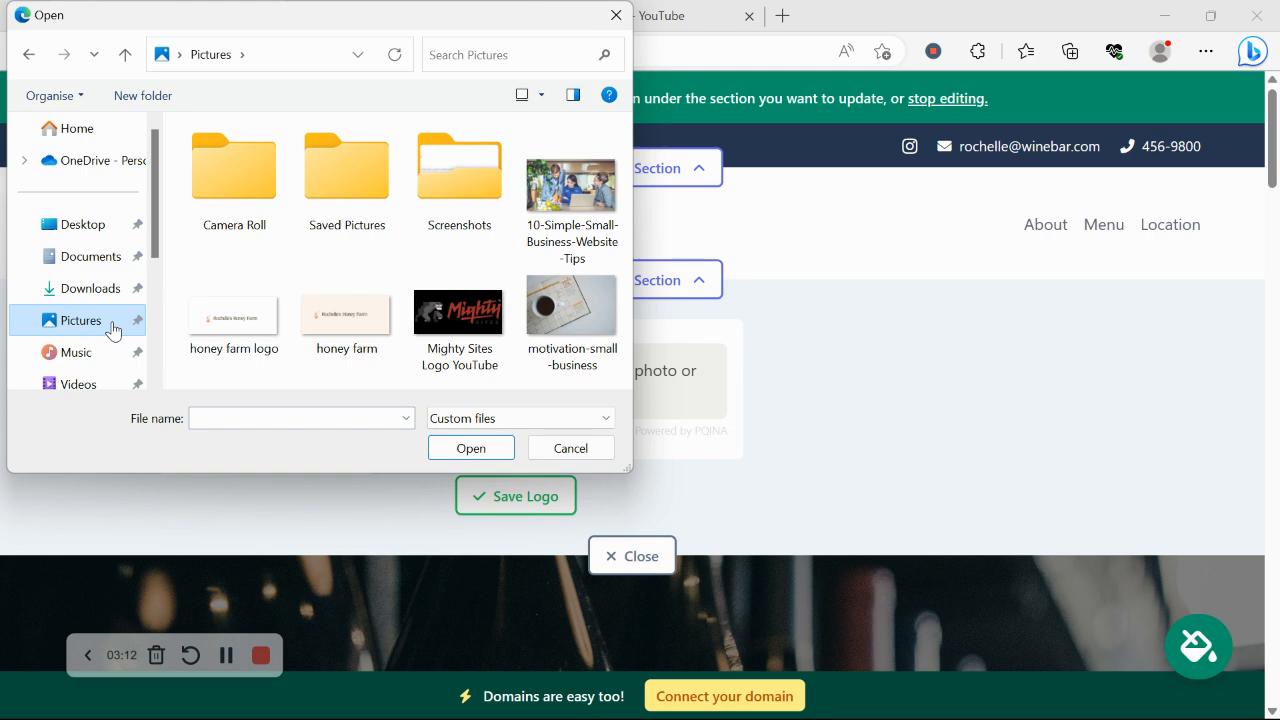
double_click(440, 335)
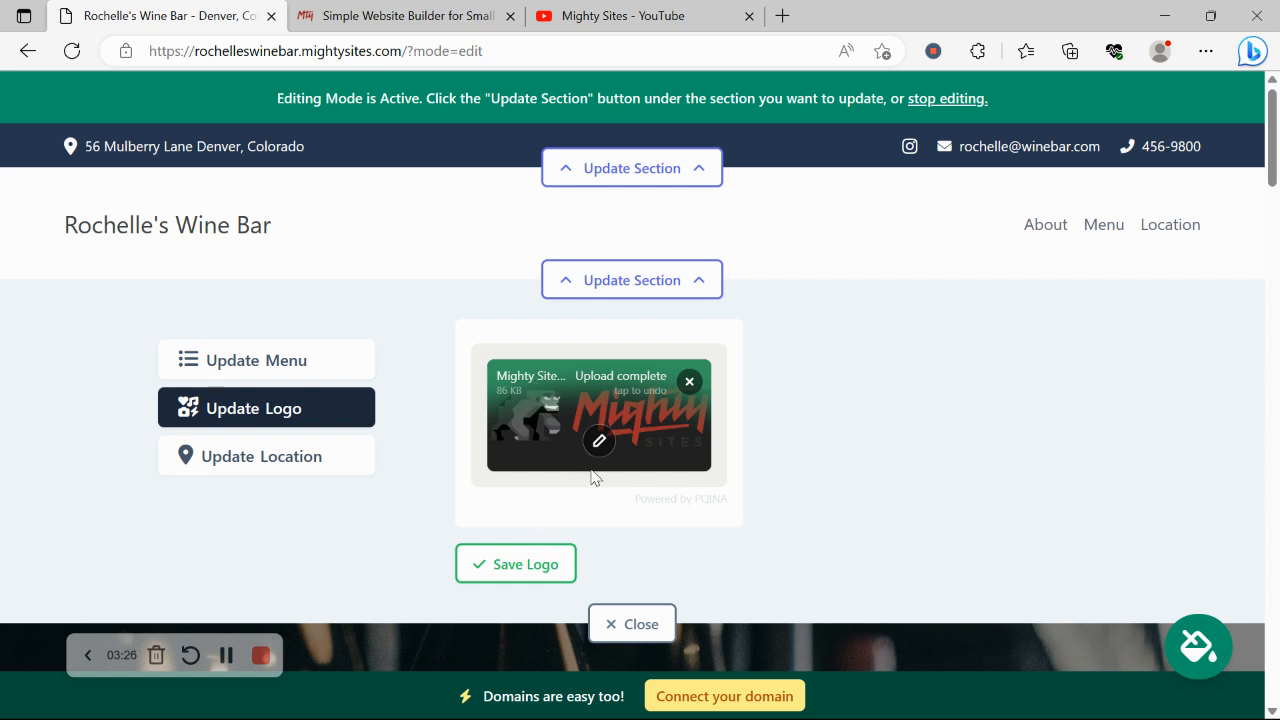
left_click(543, 560)
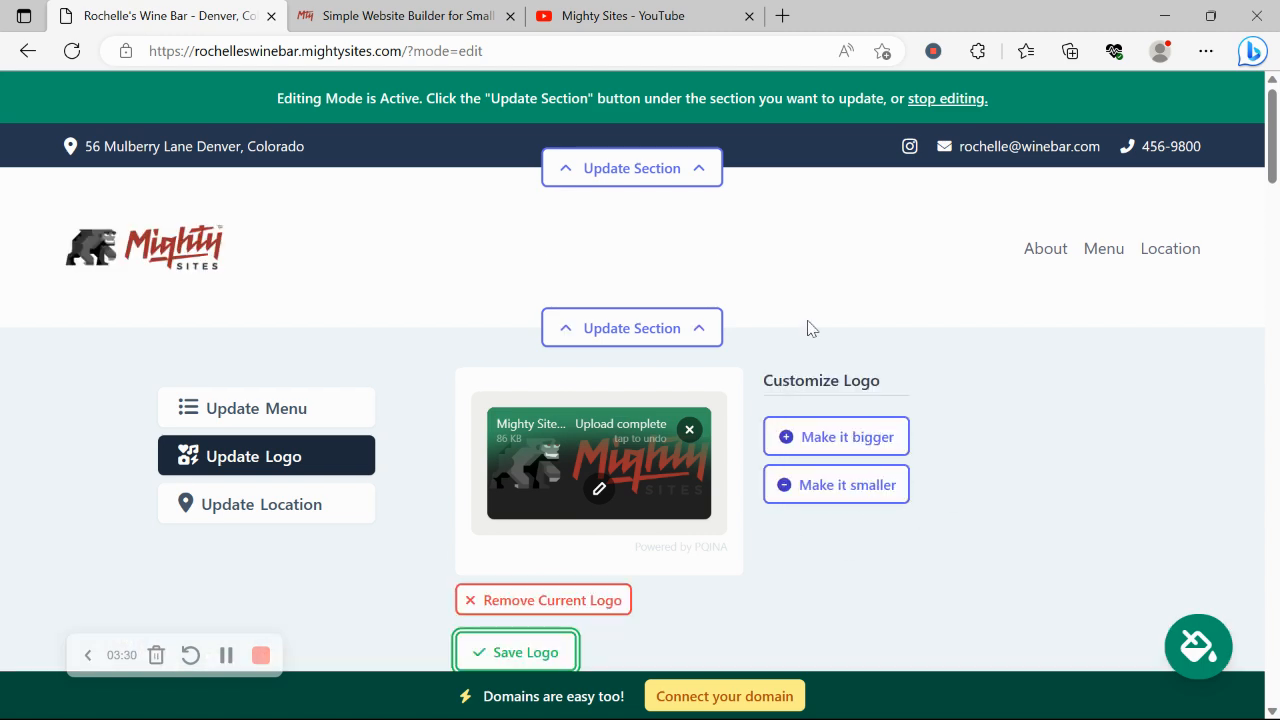
scroll(808, 328, "down", 3)
- Browse the colour theme swatches, then apply and save the slate-blue theme
left_click(655, 500)
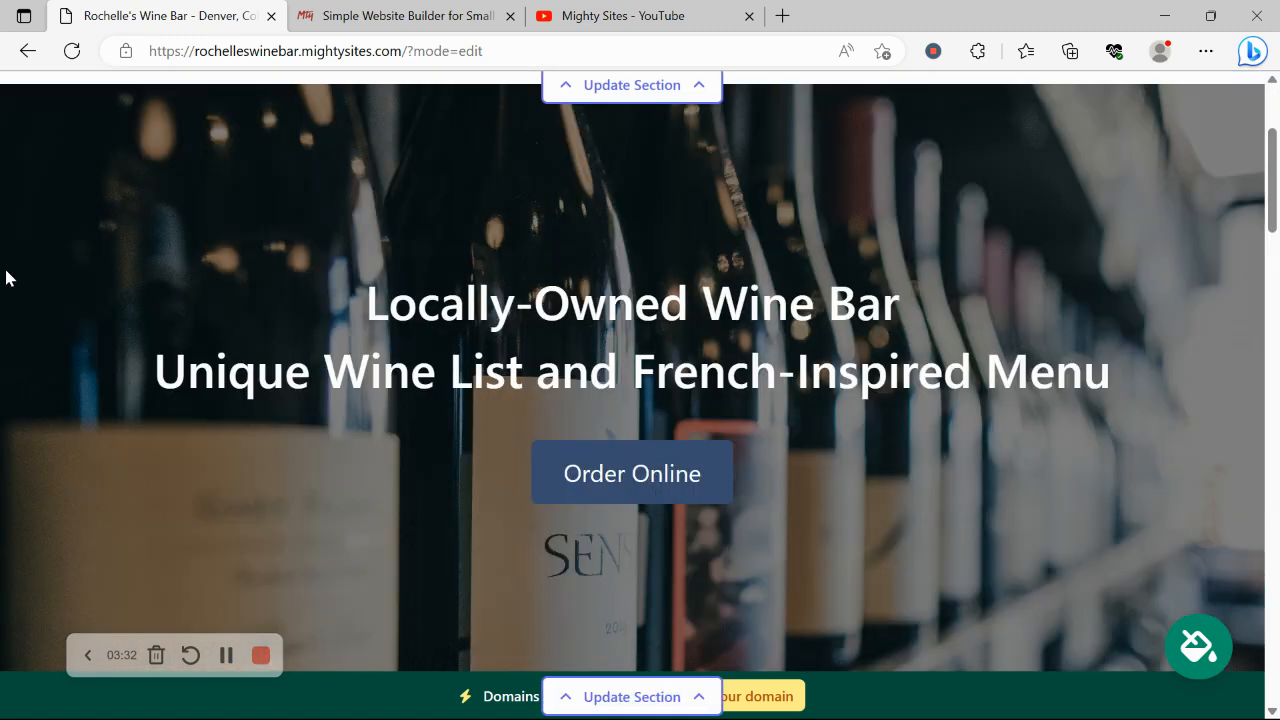
scroll(6, 278, "down", 6)
scroll(6, 278, "down", 1)
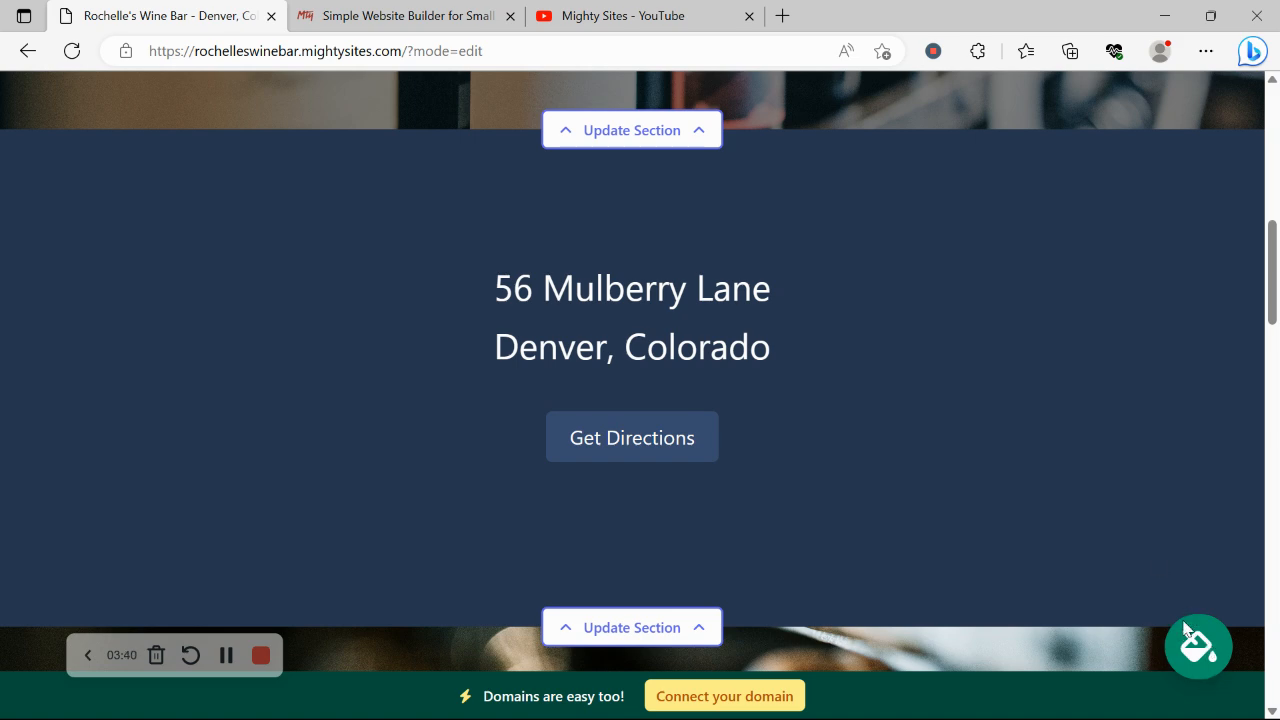
left_click(1205, 656)
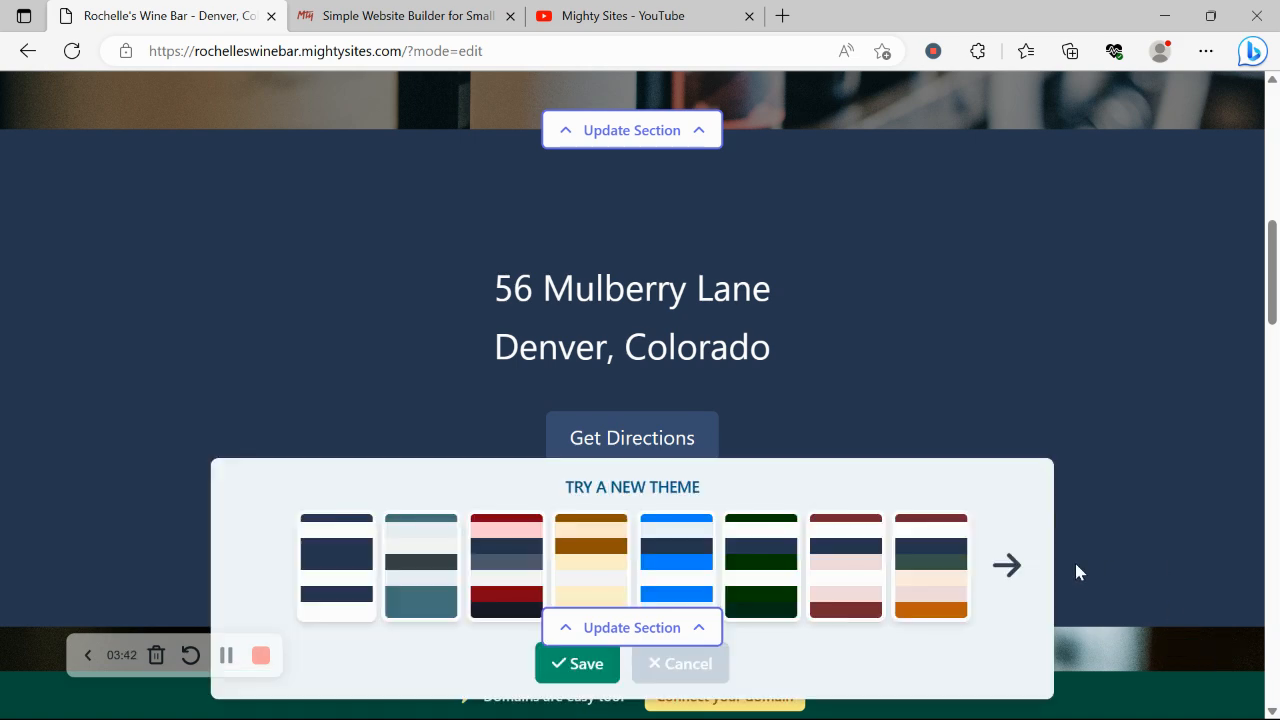
left_click(1005, 568)
left_click(1003, 567)
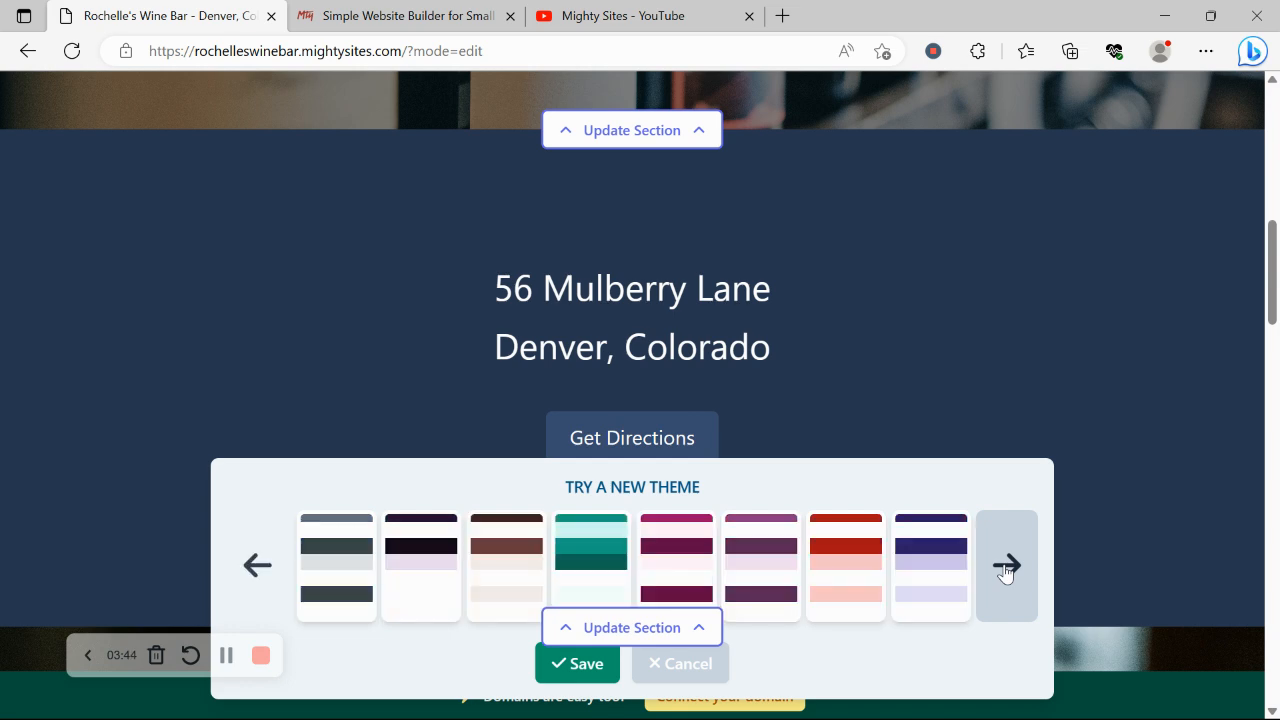
left_click(1003, 567)
left_click(1005, 568)
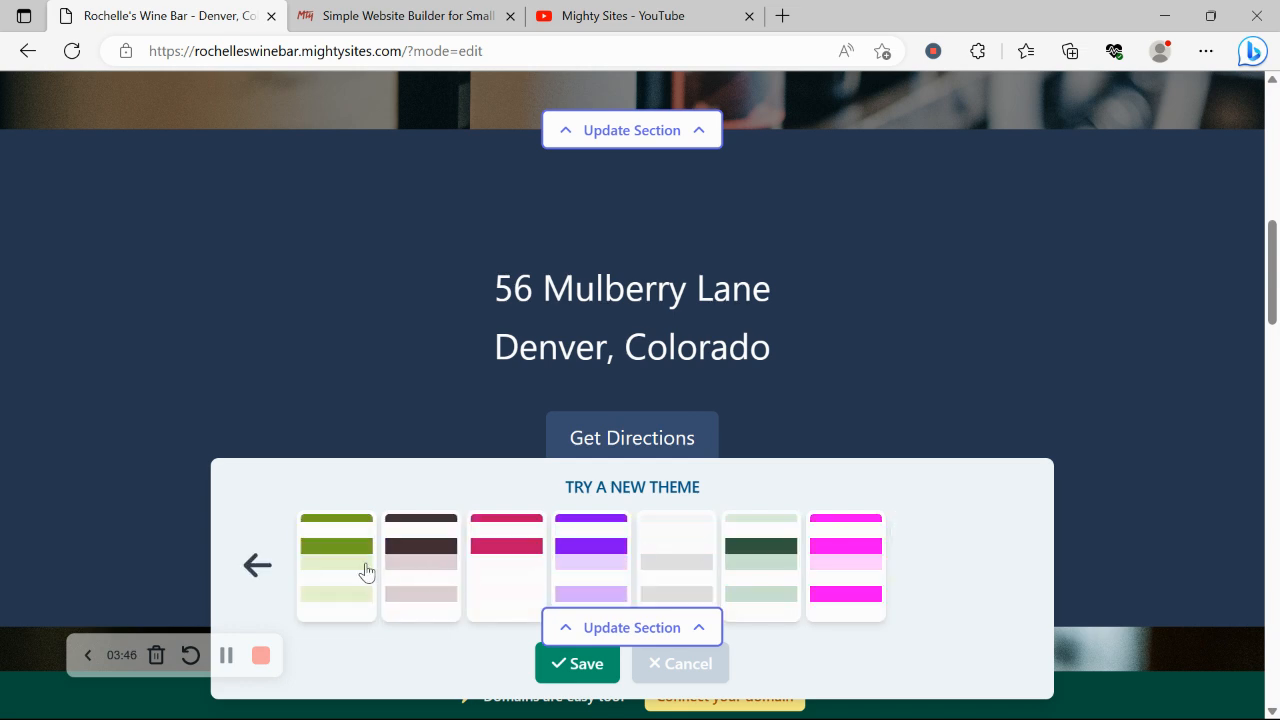
left_click(250, 567)
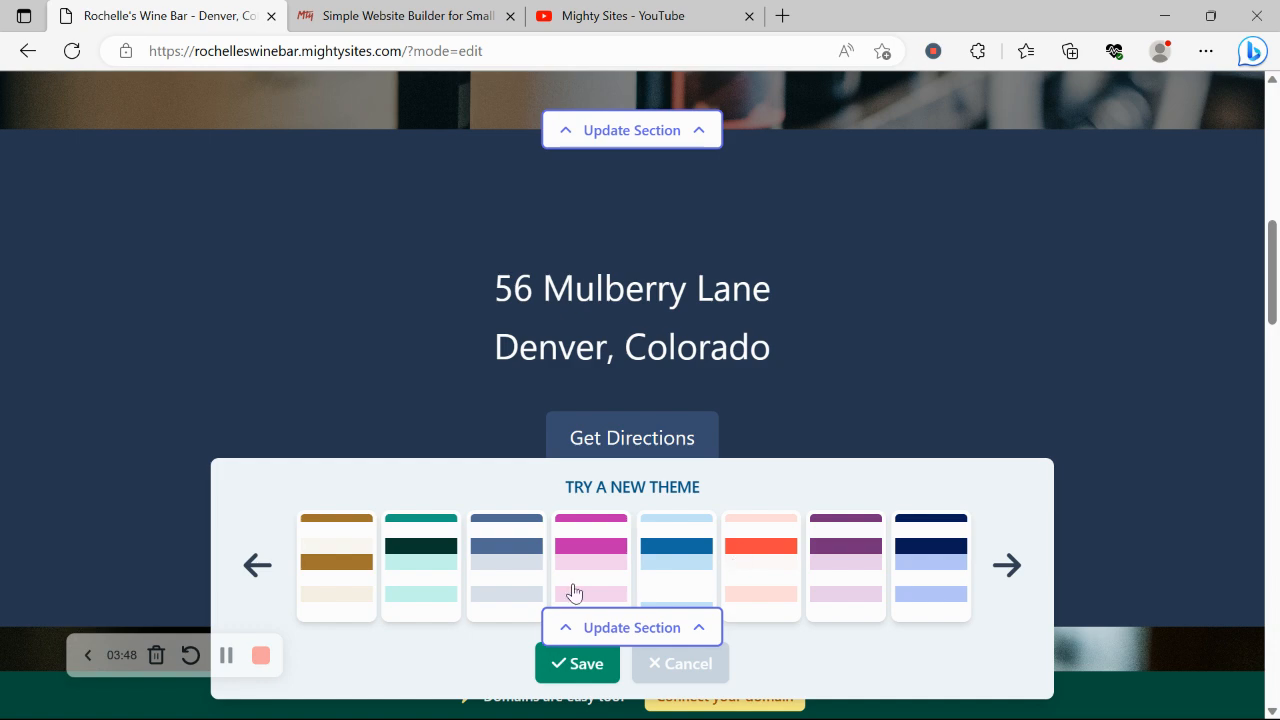
left_click(508, 569)
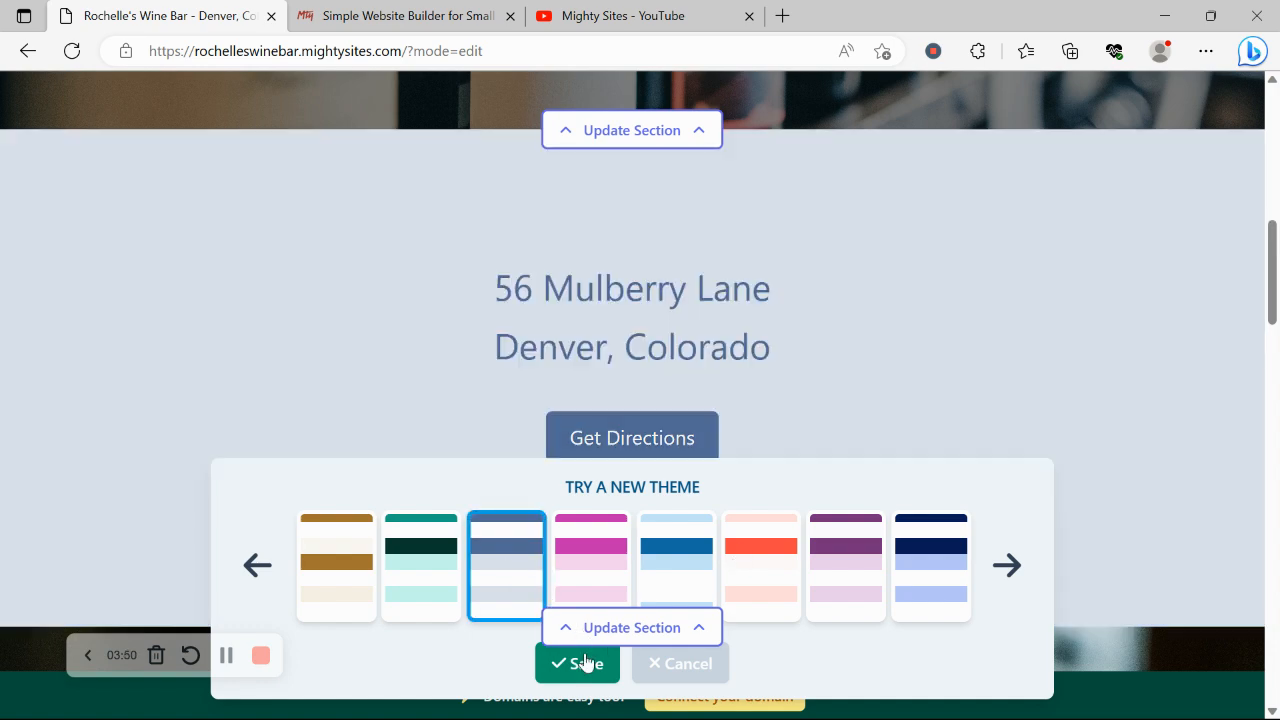
left_click(586, 662)
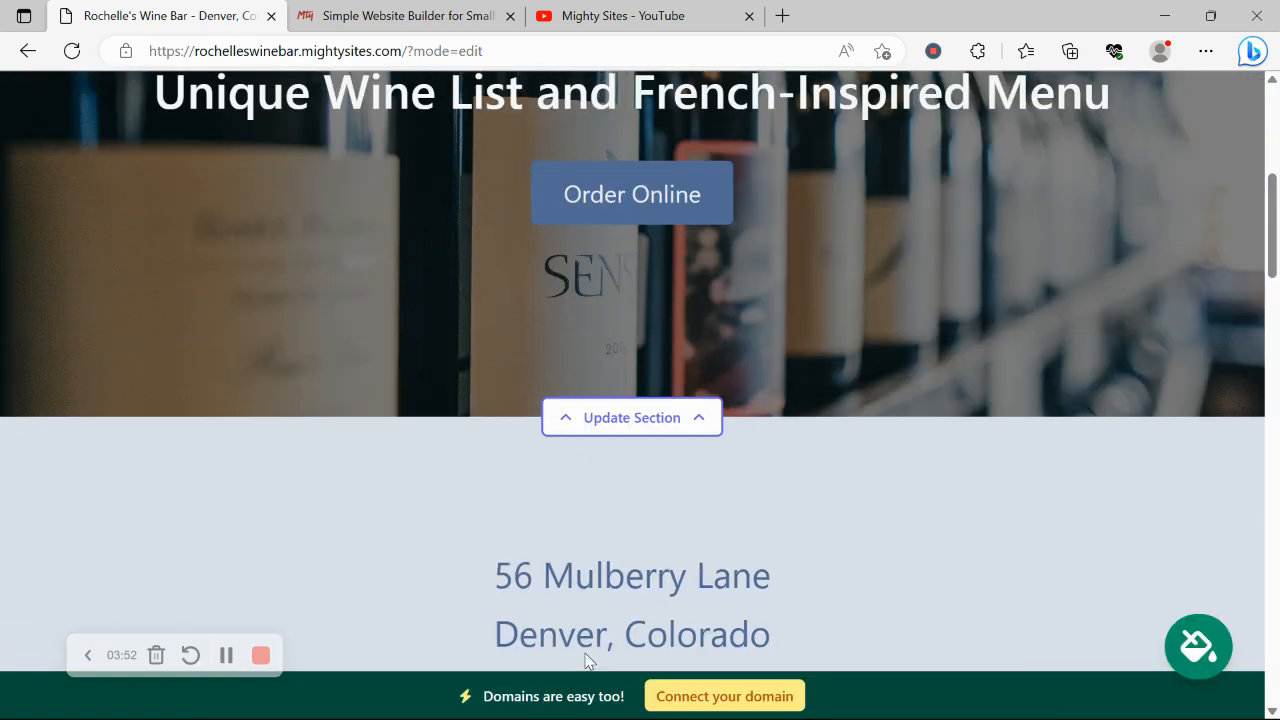
- Open the hero editor, preview the stock photo library, then return to the title, subtitle and button fields
scroll(586, 660, "down", 5)
scroll(586, 660, "up", 2)
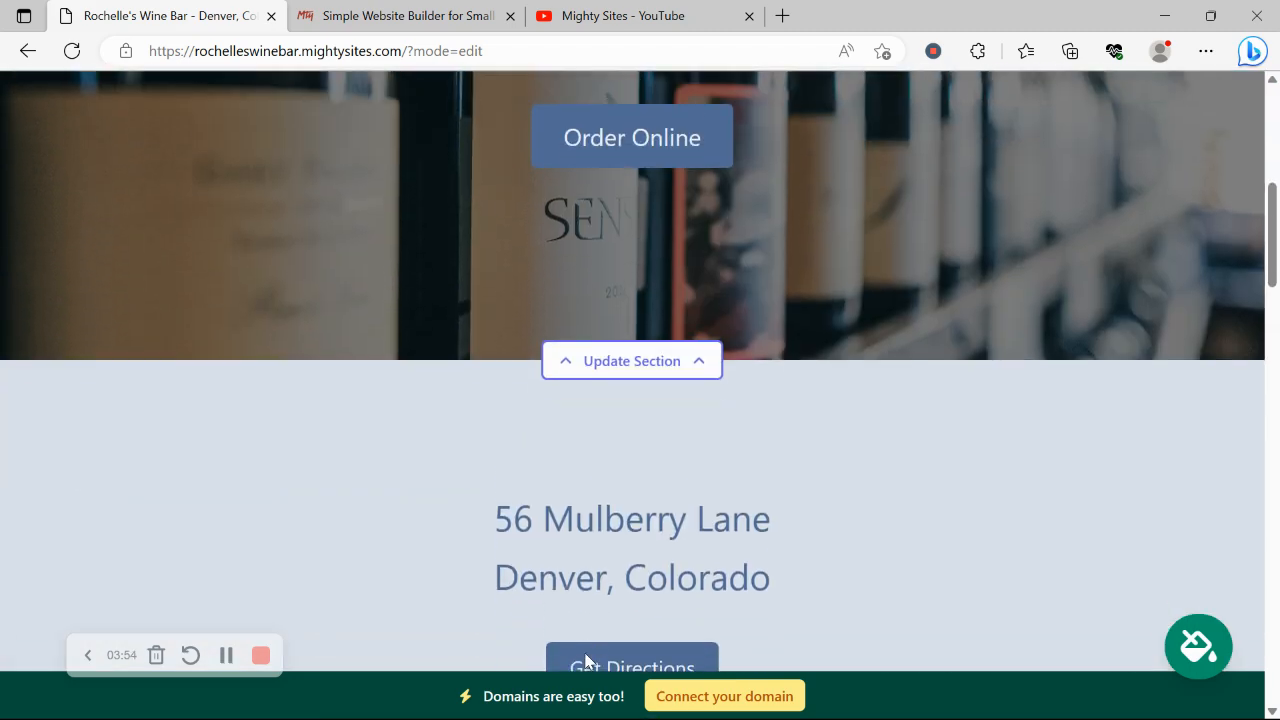
left_click(672, 466)
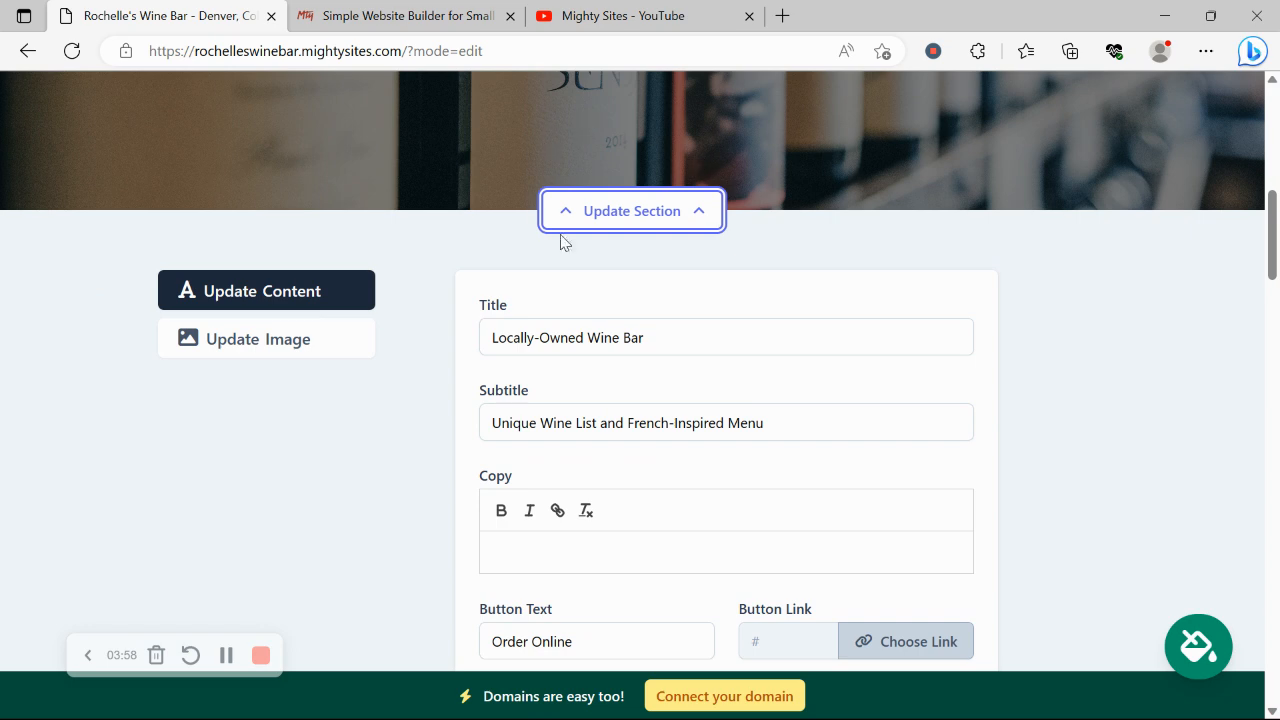
left_click(334, 339)
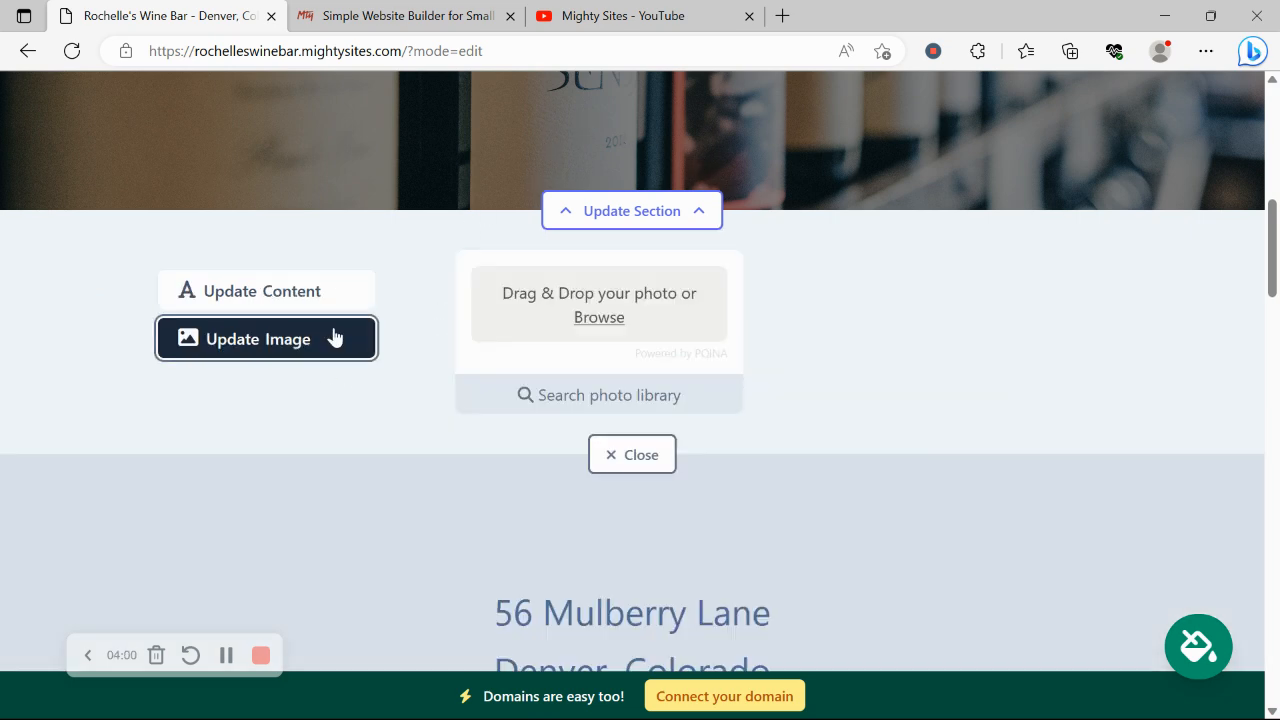
left_click(620, 389)
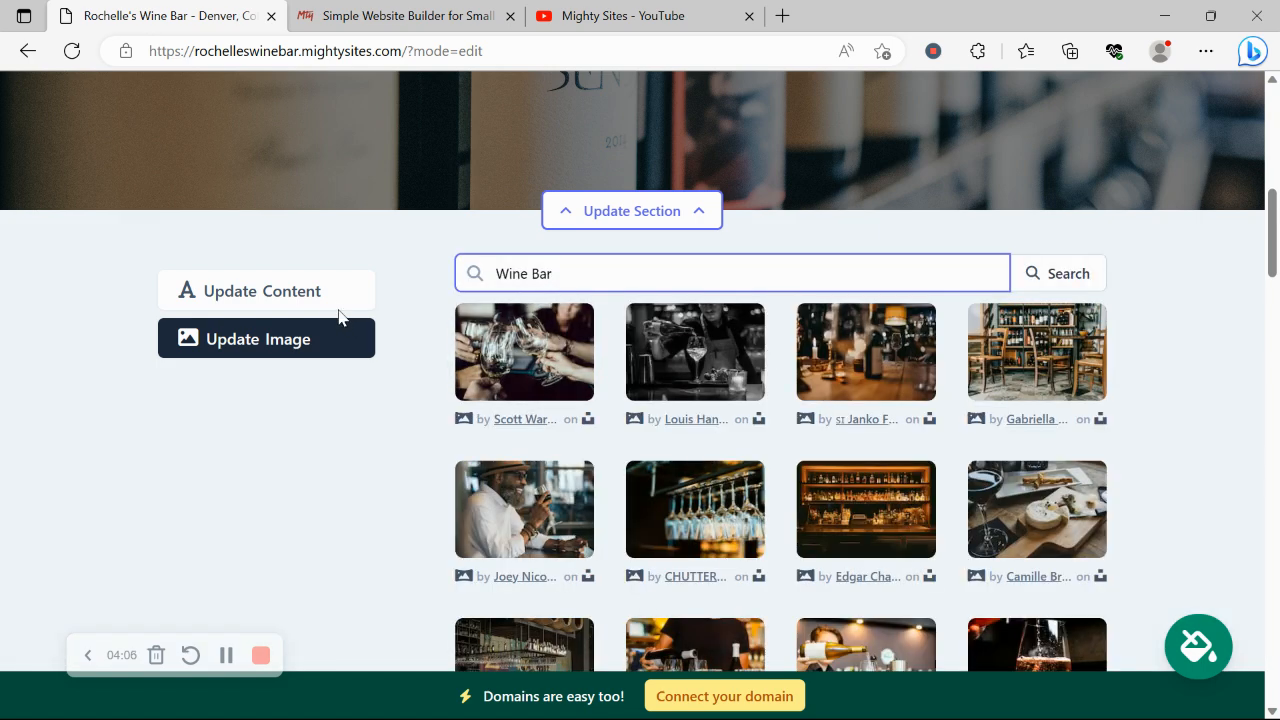
left_click(330, 306)
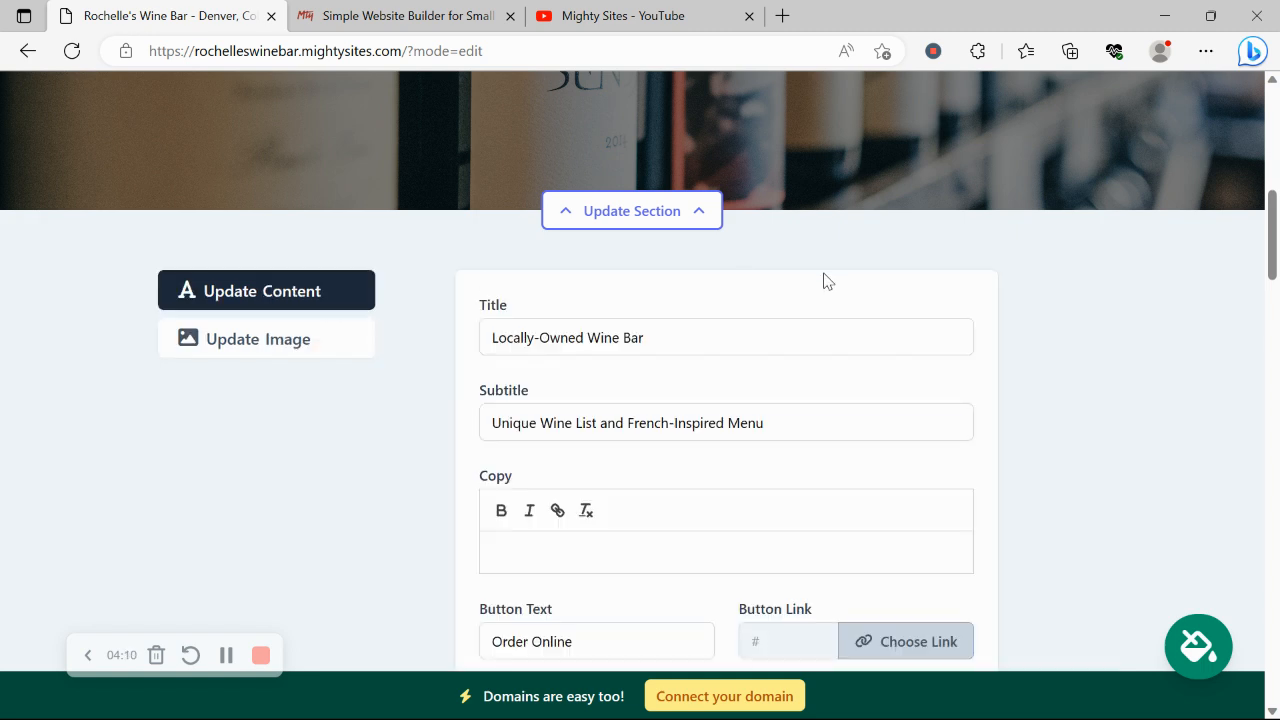
scroll(823, 281, "up", 2)
scroll(823, 281, "up", 2)
left_click_drag(362, 215, 1163, 291)
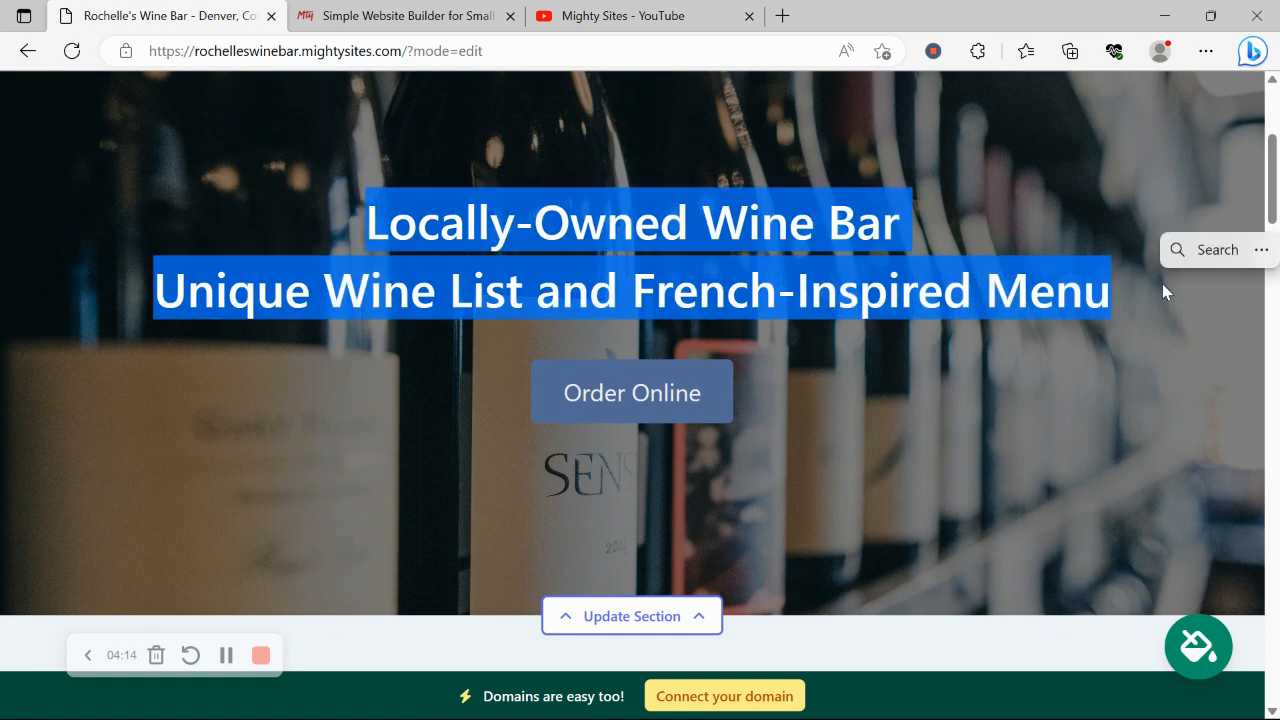
- Review the Order Online button's link options, cancel to keep it '#', and close the hero editor
left_click(802, 383)
scroll(802, 383, "down", 5)
triple_click(645, 477)
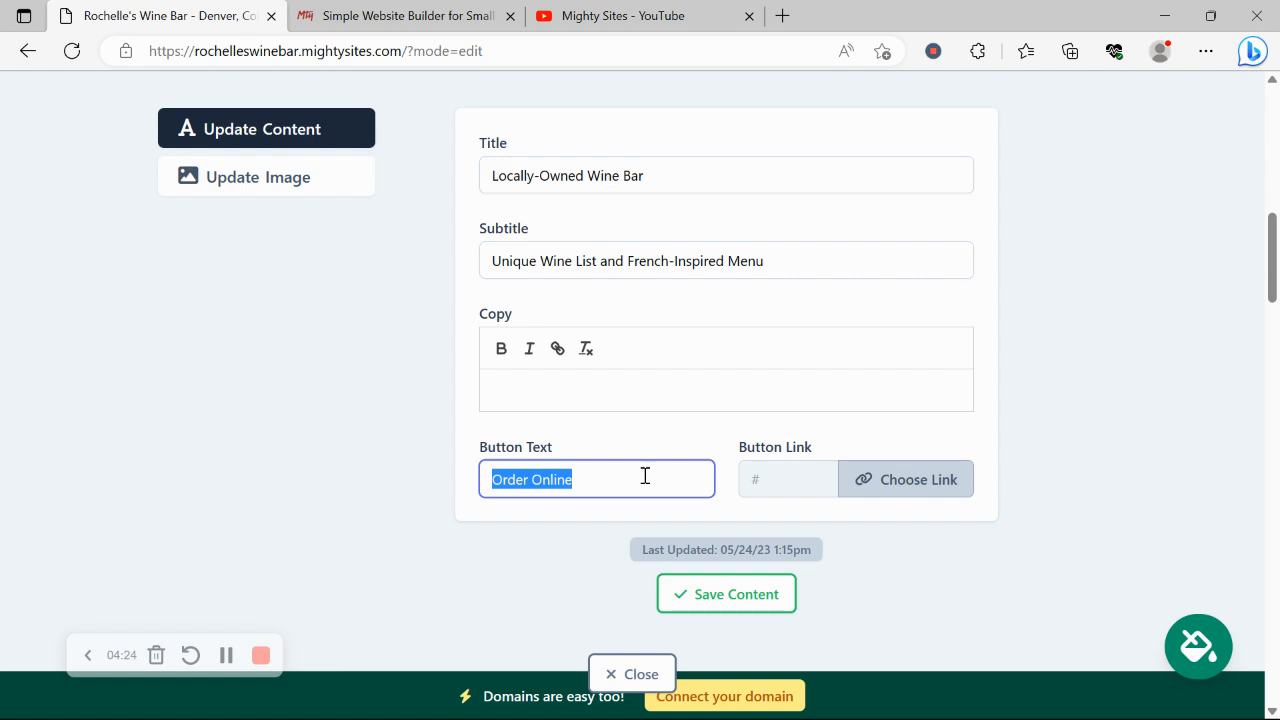
left_click(903, 484)
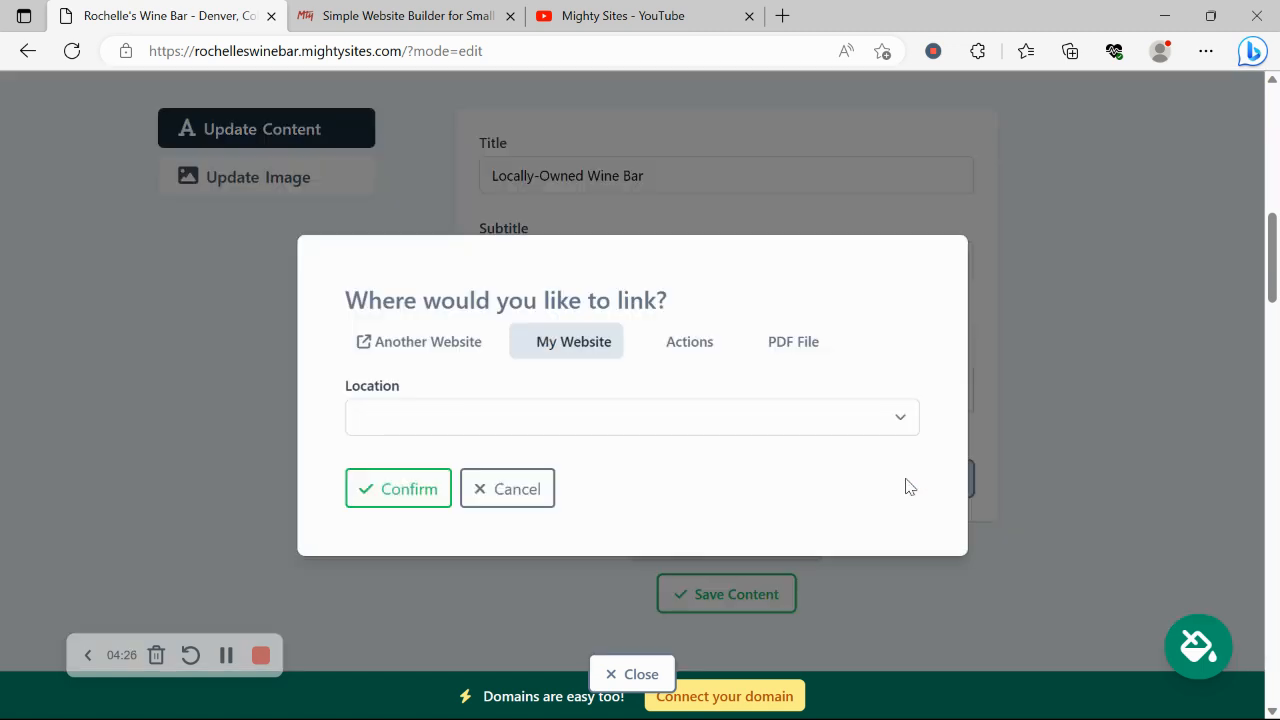
left_click(712, 342)
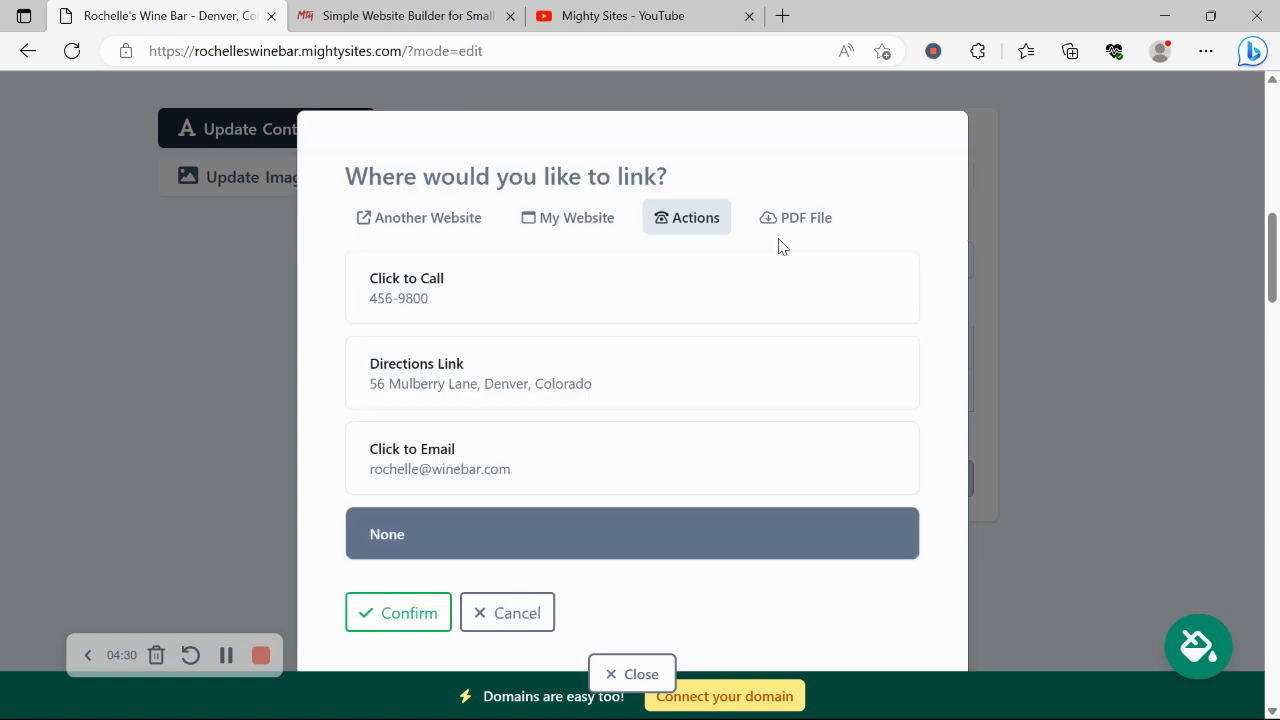
left_click(779, 232)
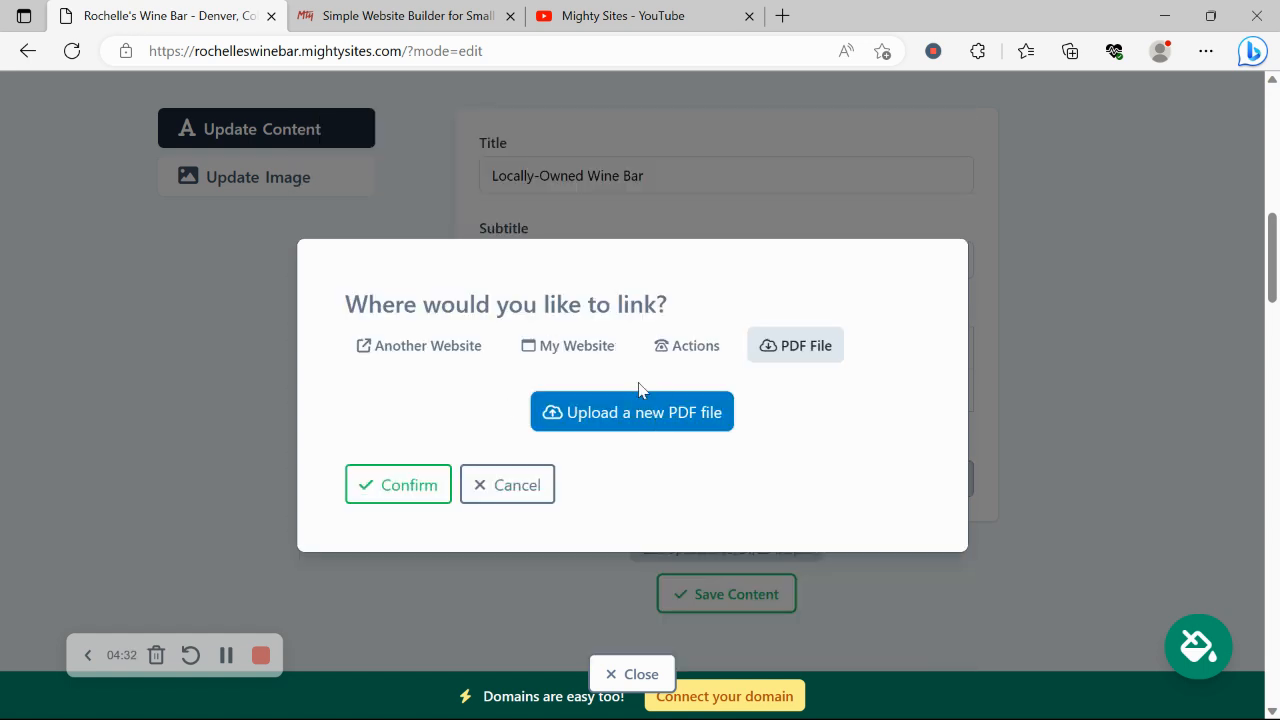
left_click(515, 487)
scroll(688, 632, "down", 1)
double_click(631, 606)
left_click(644, 597)
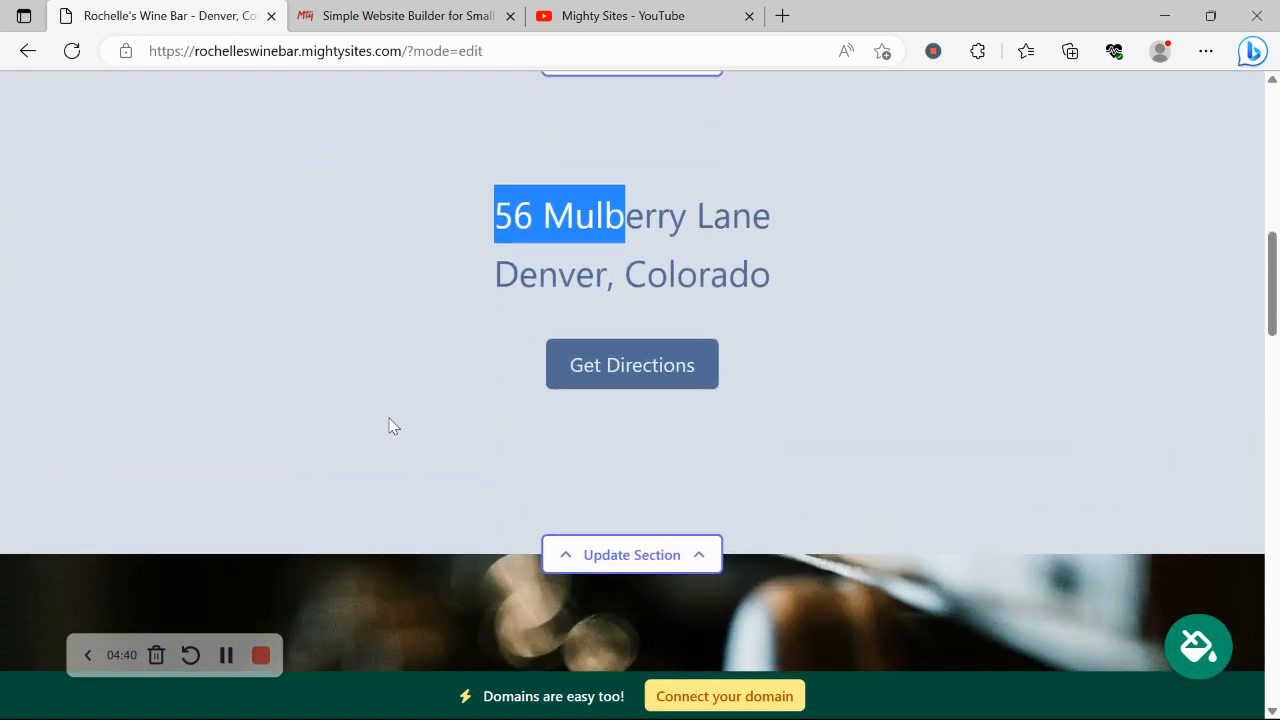
left_click(609, 463)
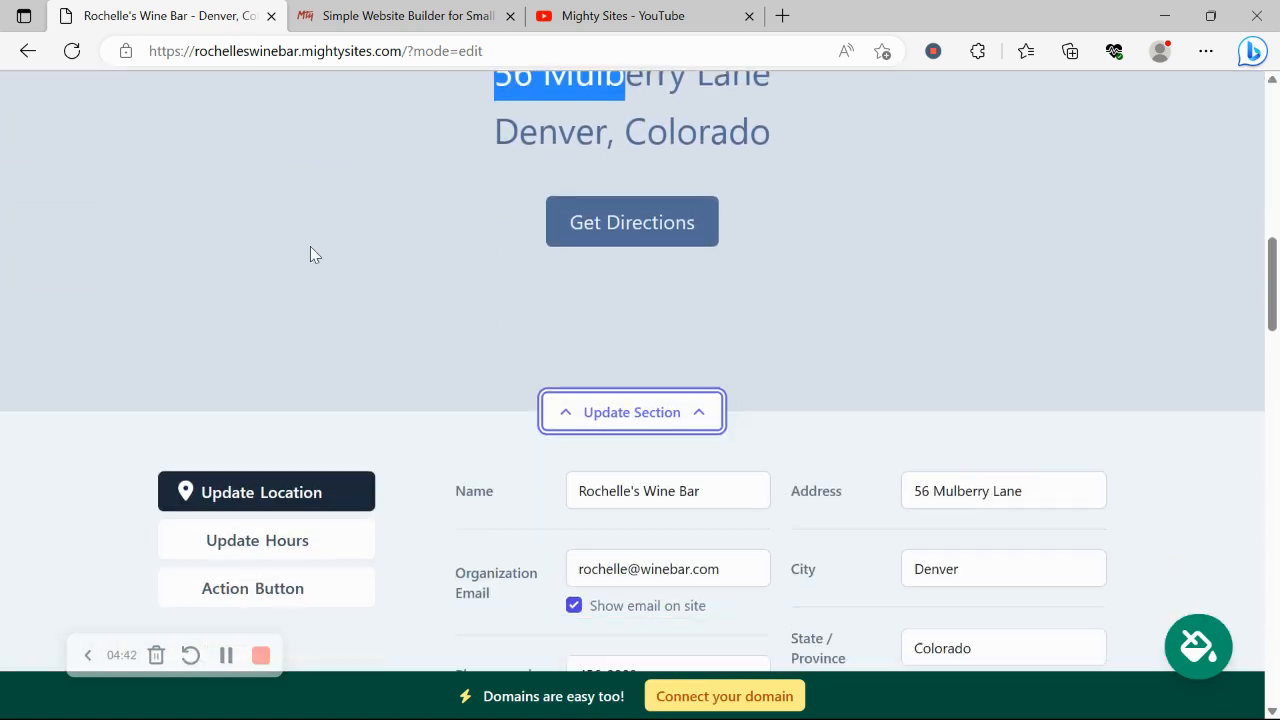
left_click(314, 446)
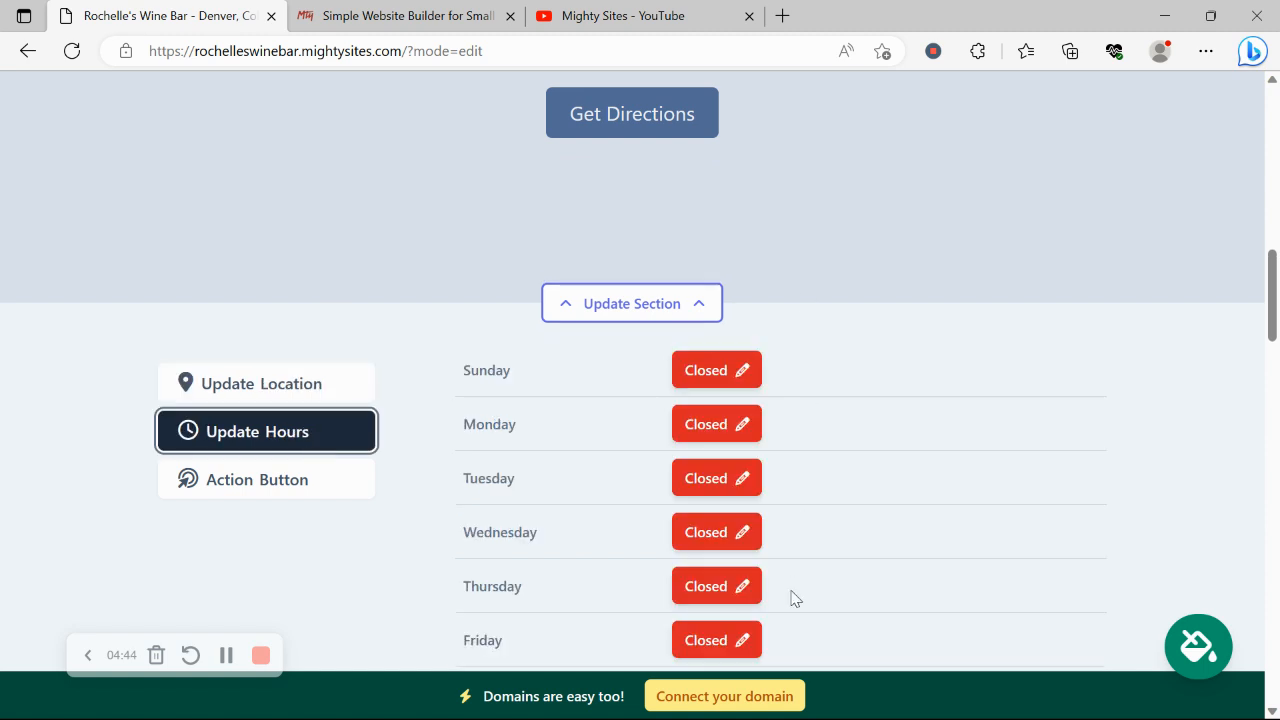
scroll(955, 470, "up", 3)
scroll(955, 470, "down", 6)
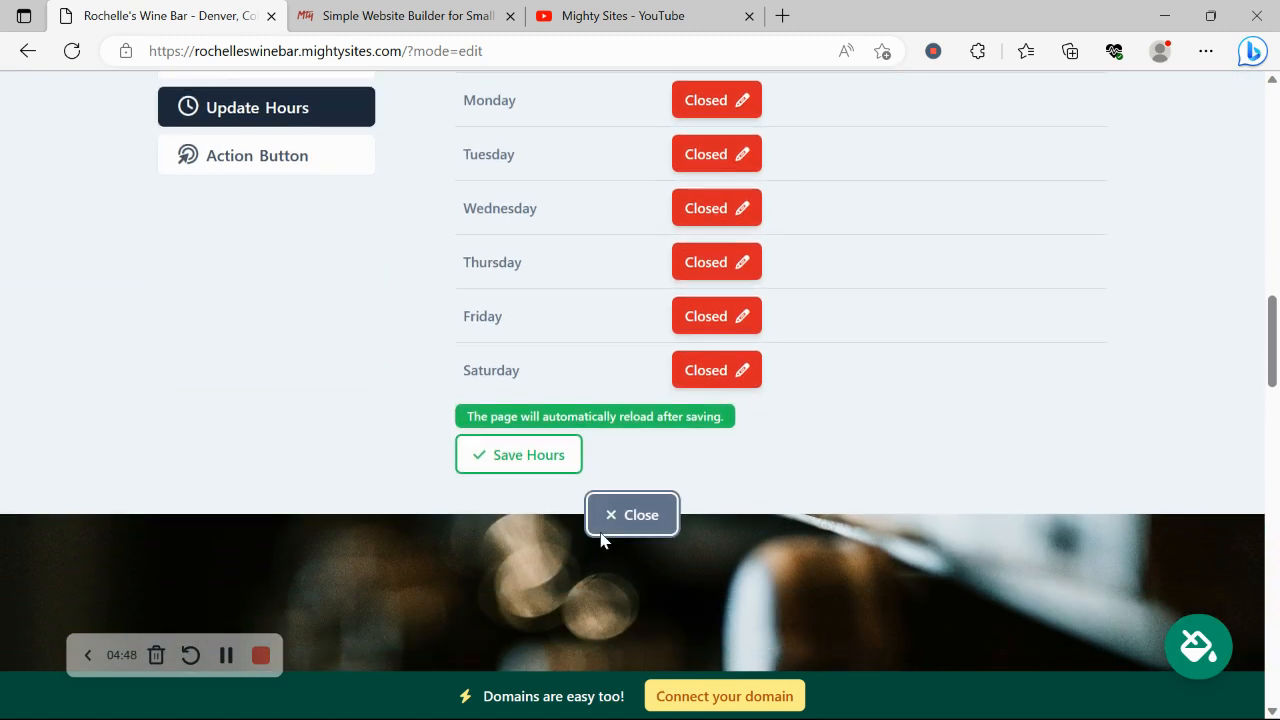
left_click(600, 536)
scroll(469, 394, "up", 4)
scroll(469, 400, "up", 2)
scroll(760, 257, "down", 6)
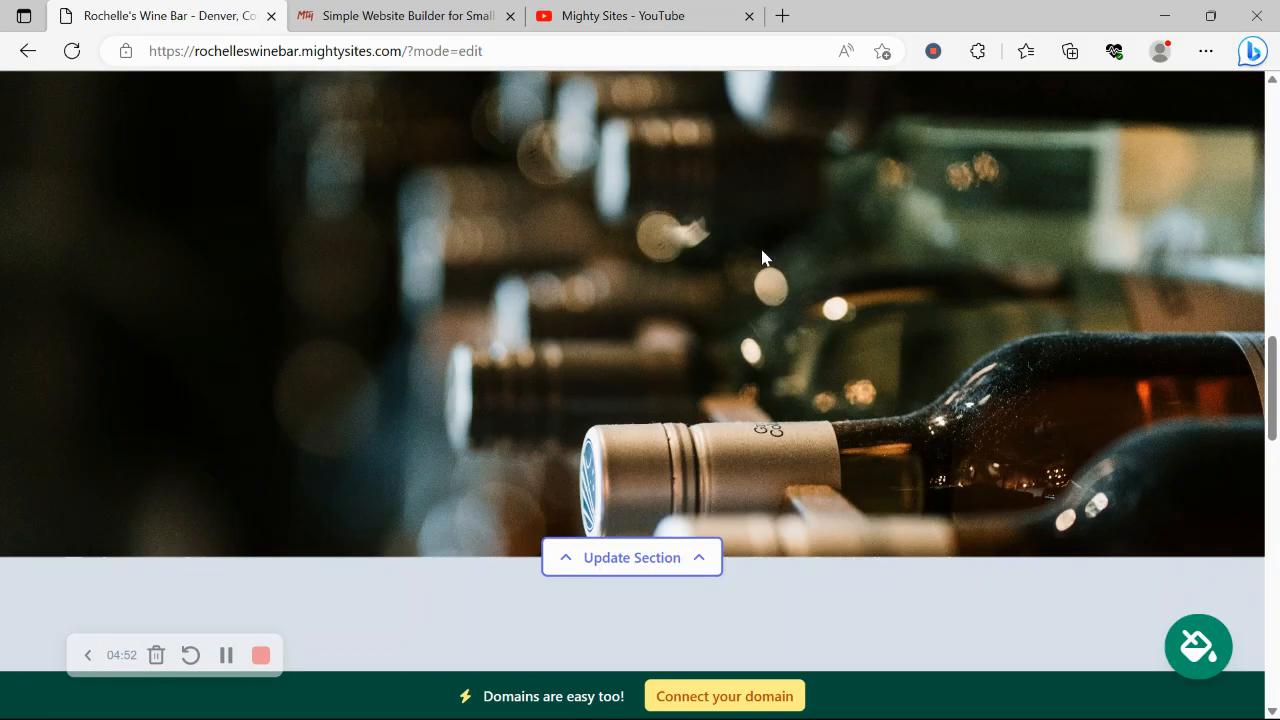
- Scroll to the footer with address, phone and Instagram icon, then open Connect your domain
scroll(761, 257, "down", 12)
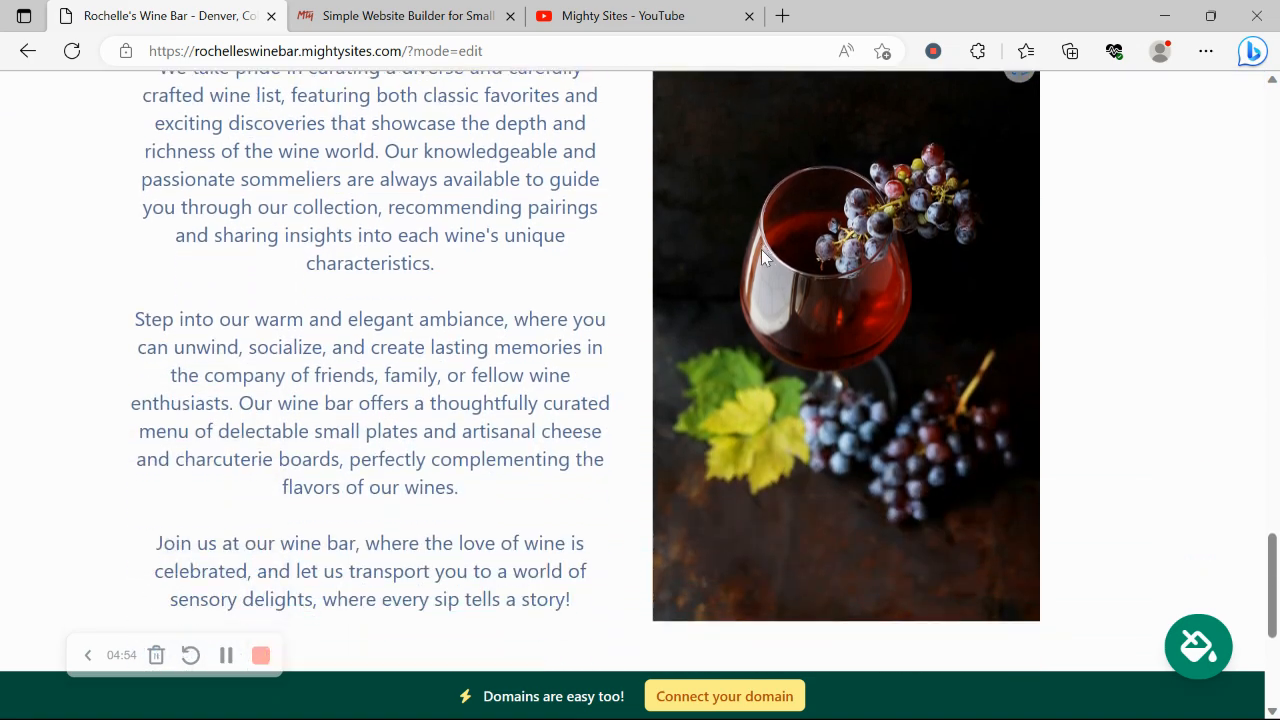
scroll(761, 254, "down", 5)
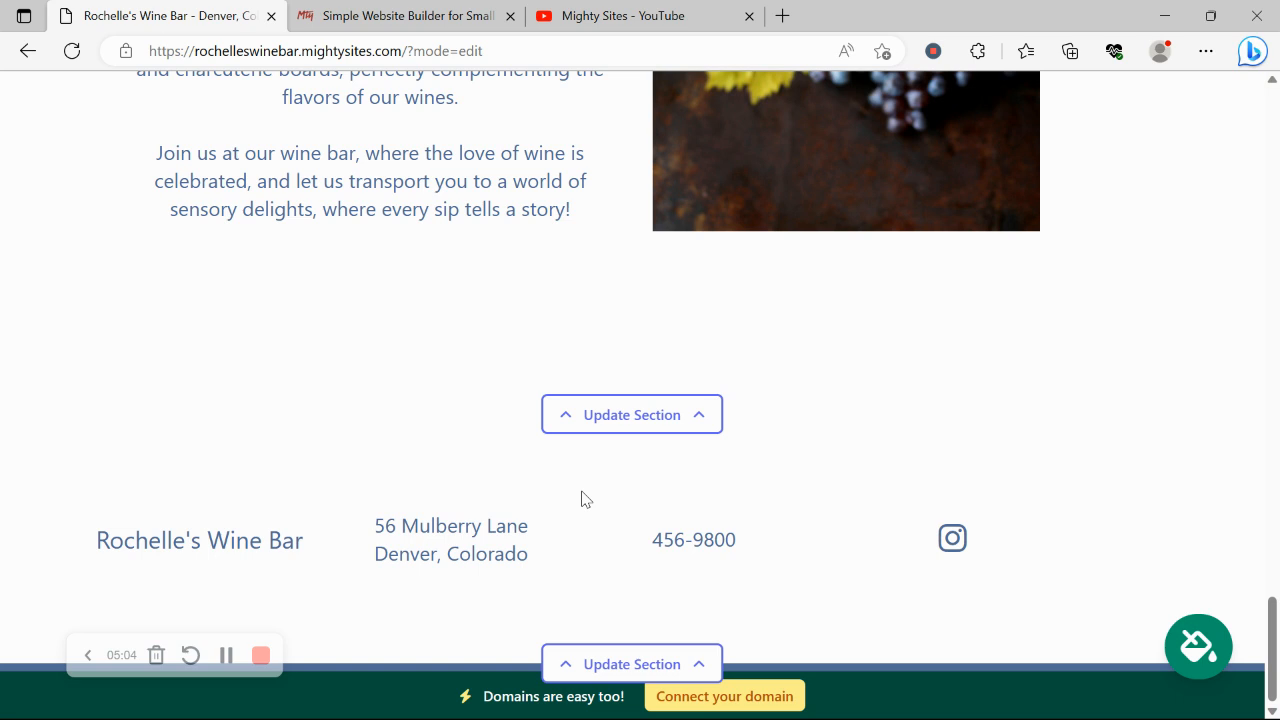
left_click(752, 698)
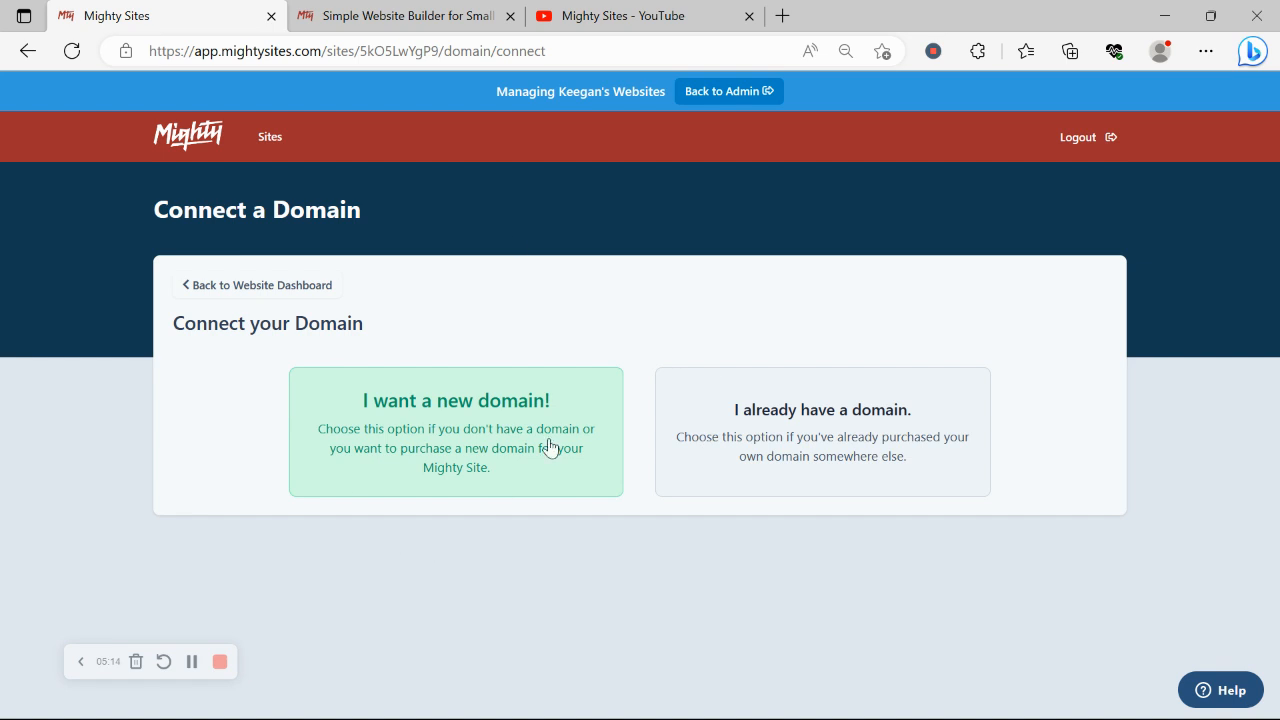
- Return to the website dashboard and open rochelleswinebar.mightysites.com live in a new tab
left_click(300, 288)
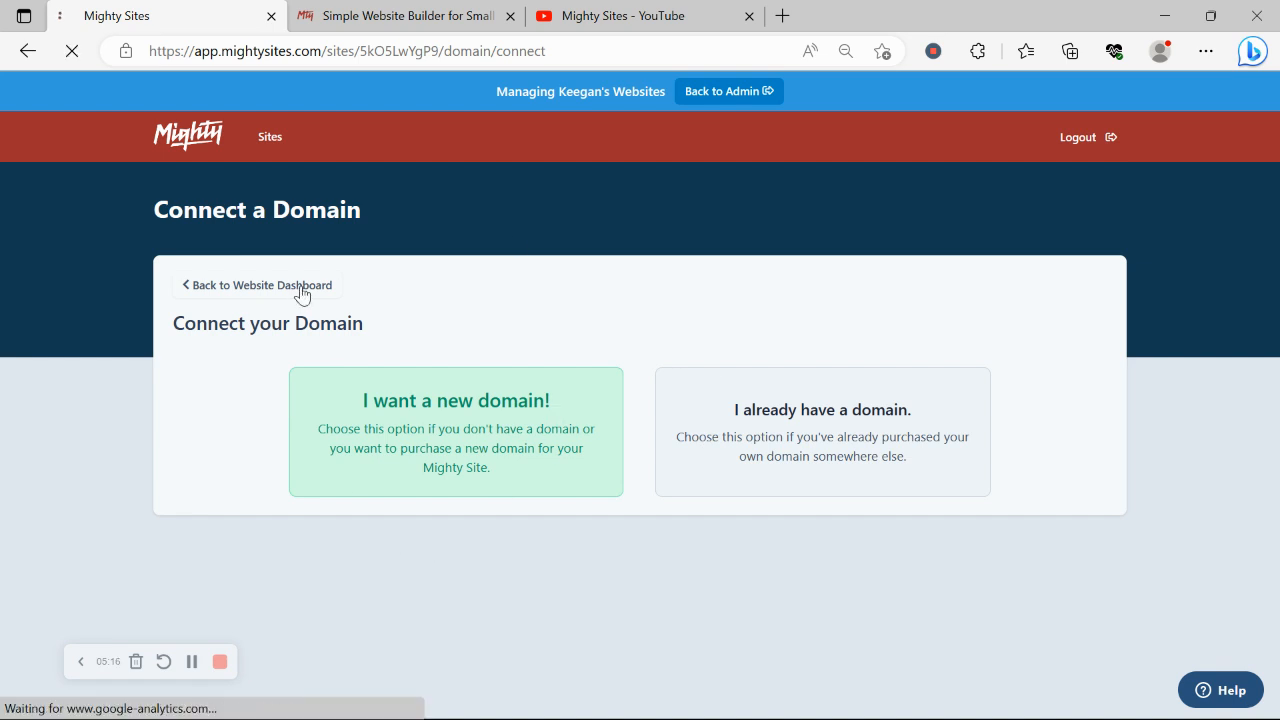
left_click(392, 428)
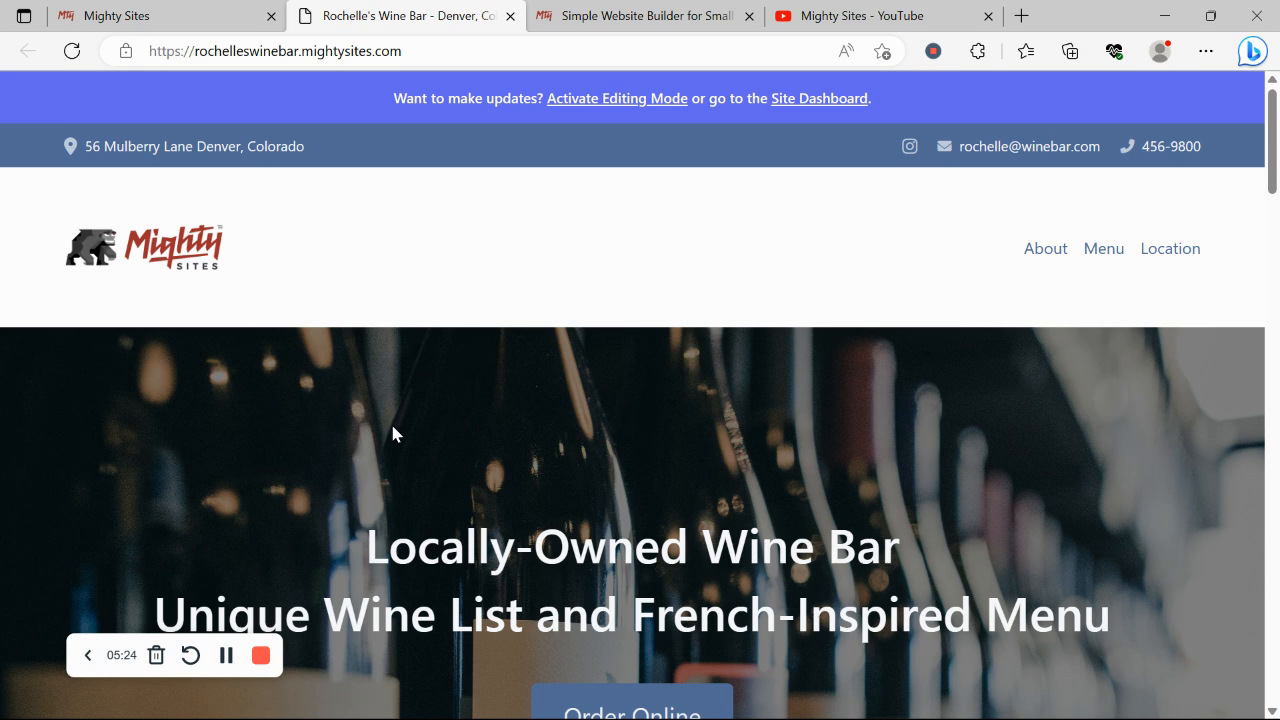
- Scroll the live page past the Order Online hero down to the blue-grey location section
scroll(392, 433, "down", 3)
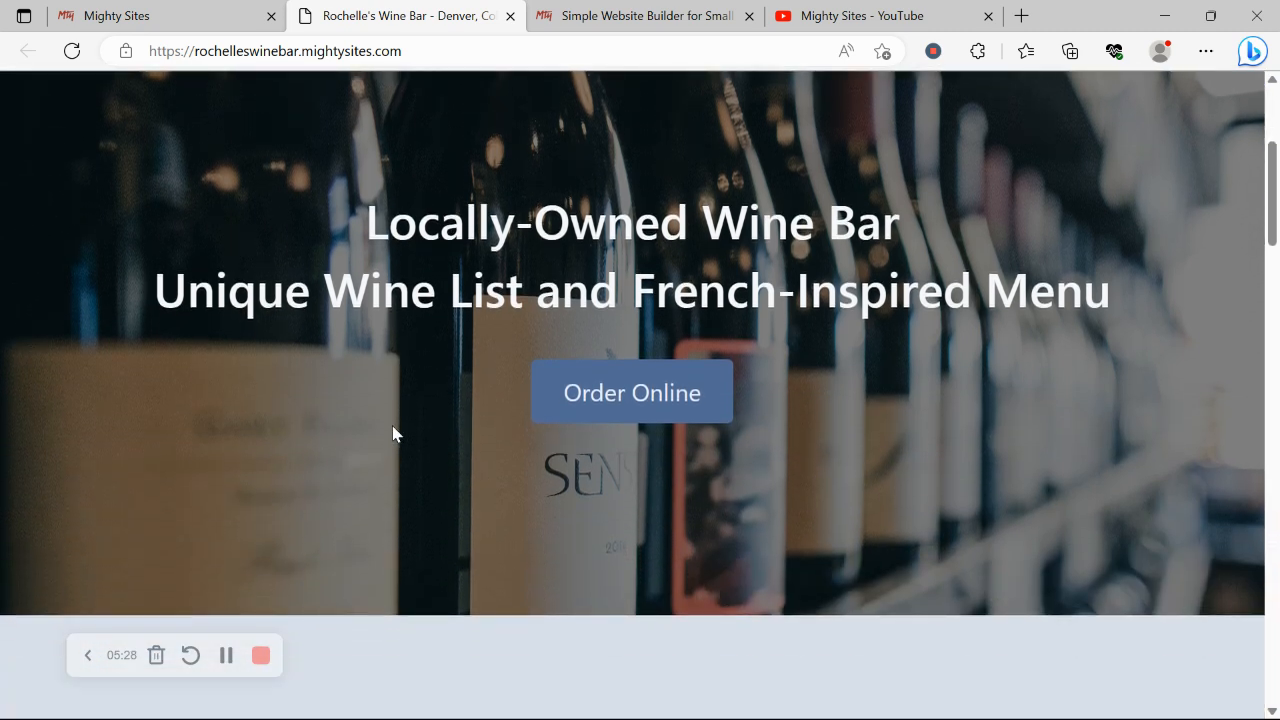
scroll(393, 433, "down", 2)
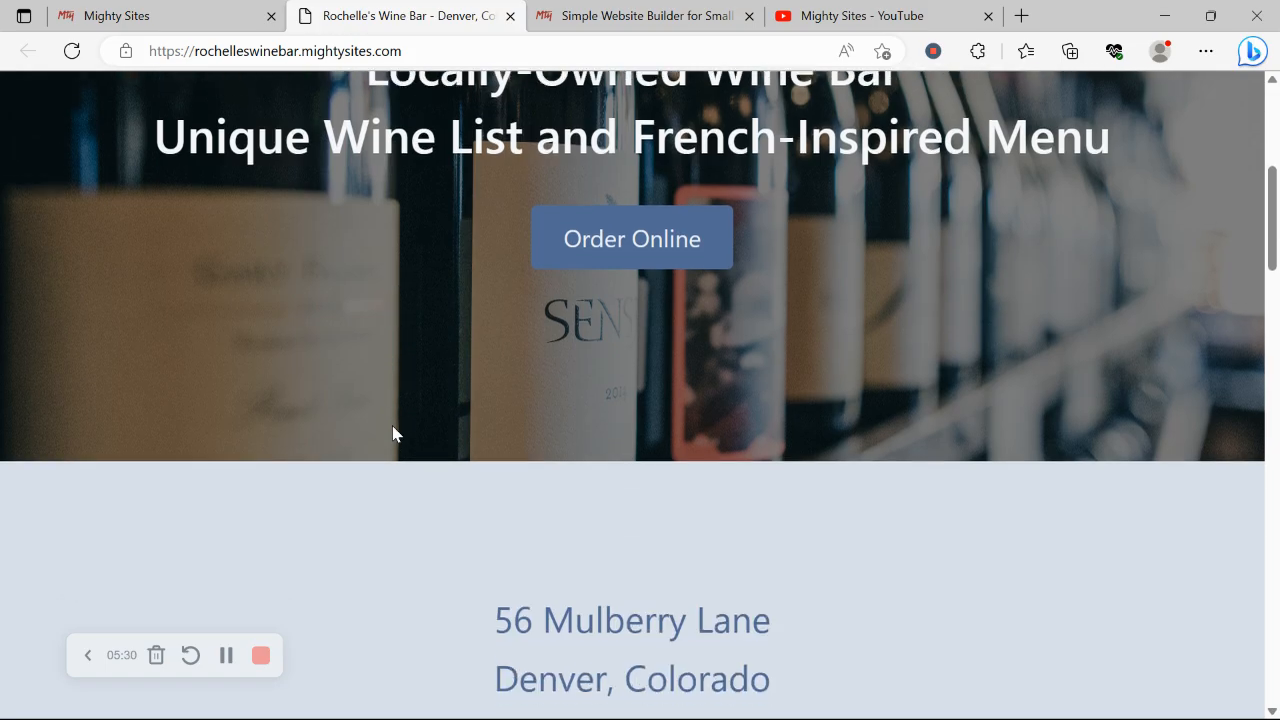